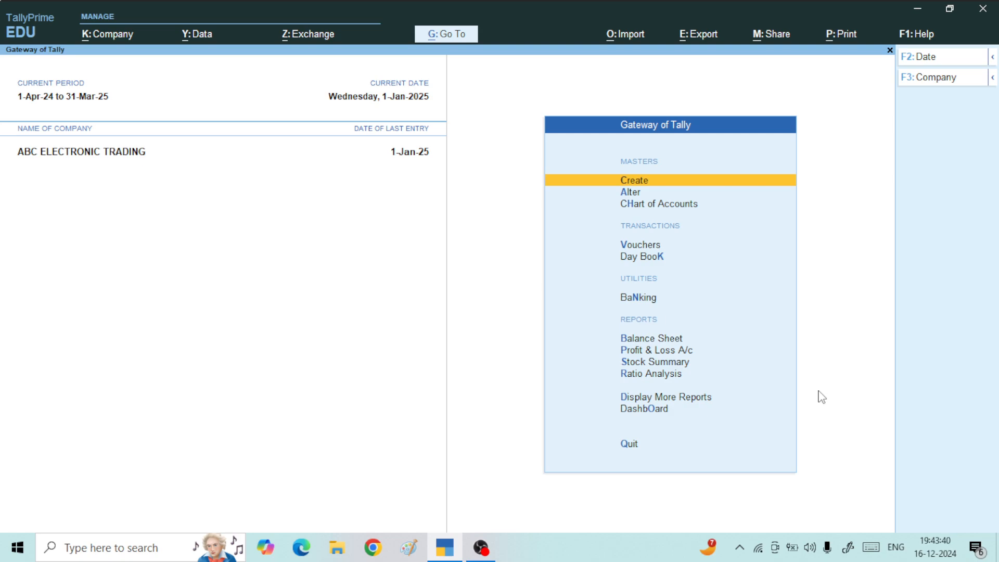
Open a new purchase voucher and set its voucher date to 1-Nov-24
key("v")
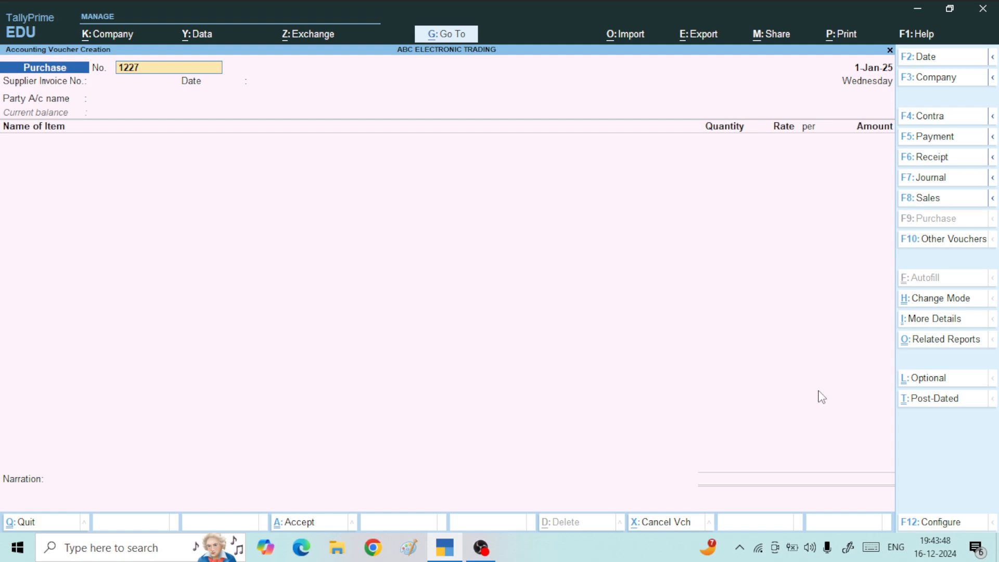
key("F2")
type("1.11")
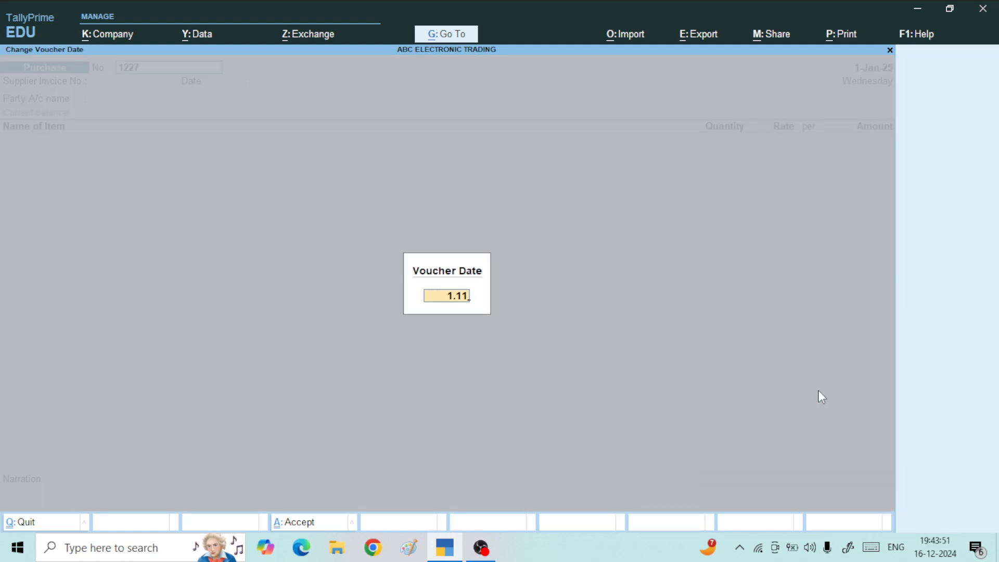
key("Return")
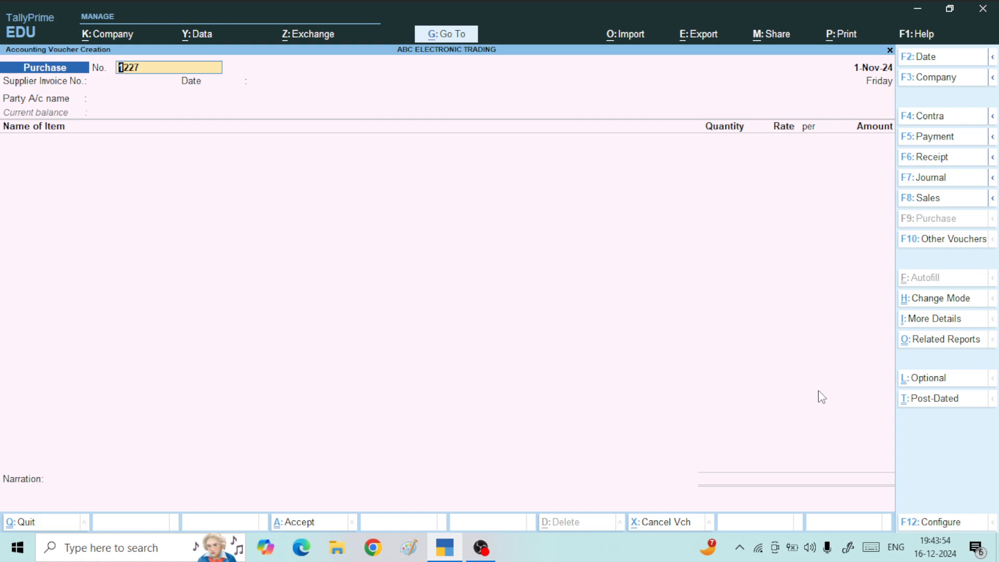
Enter supplier invoice number 1227 dated 1-Nov-24 and choose Aakash Electronic as the party, accepting its default receipt and party details
key("Return")
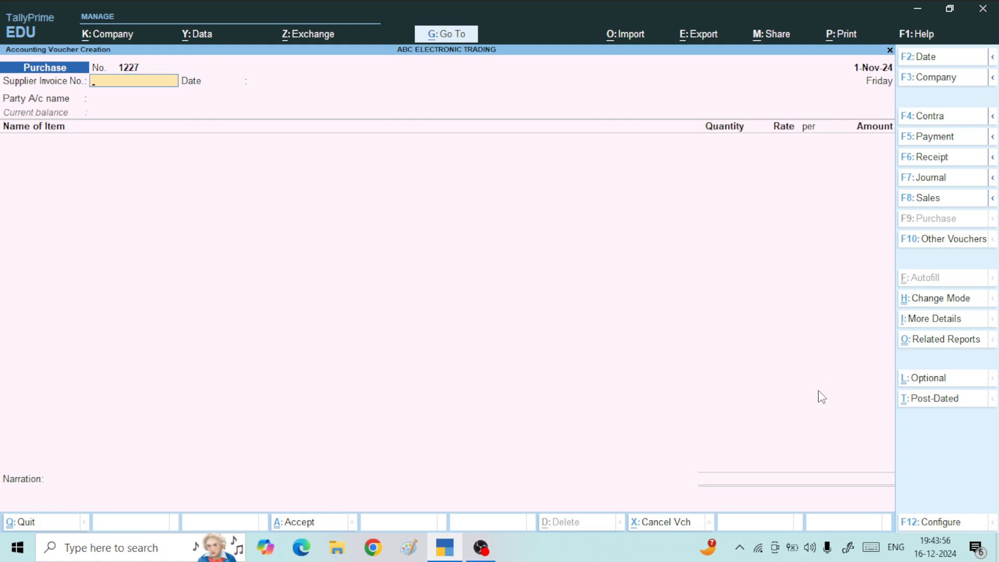
type("1227")
key("Return")
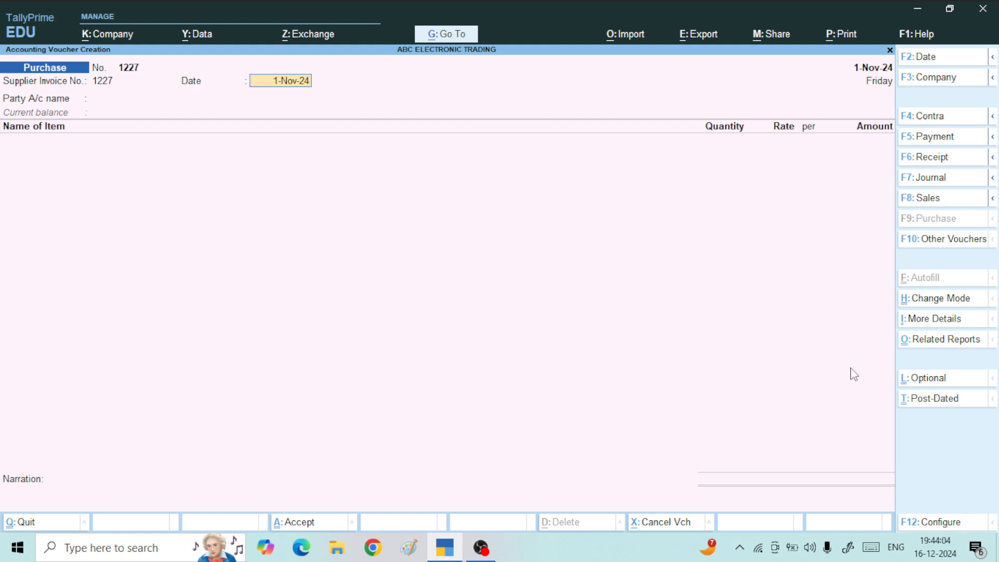
key("Return")
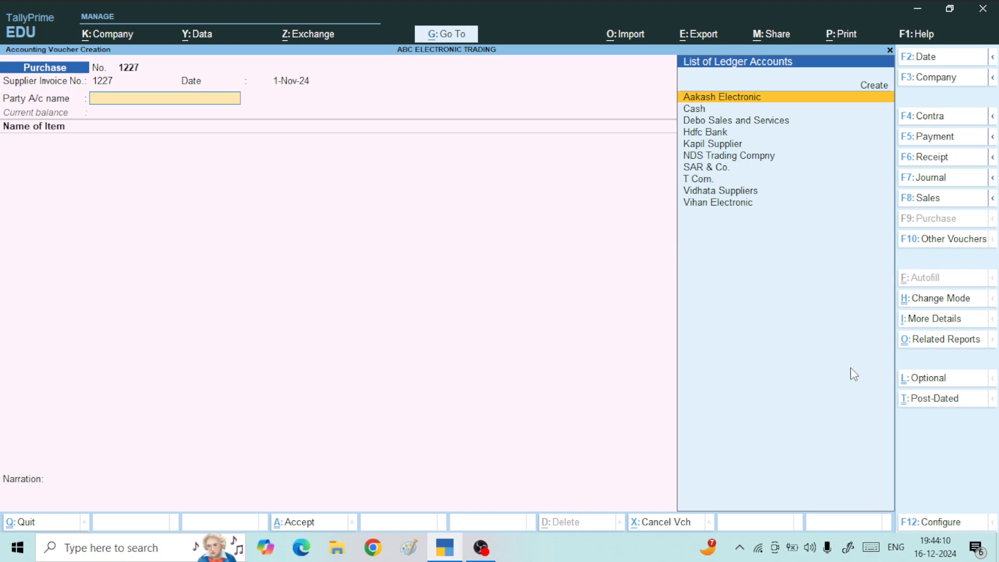
key("Return")
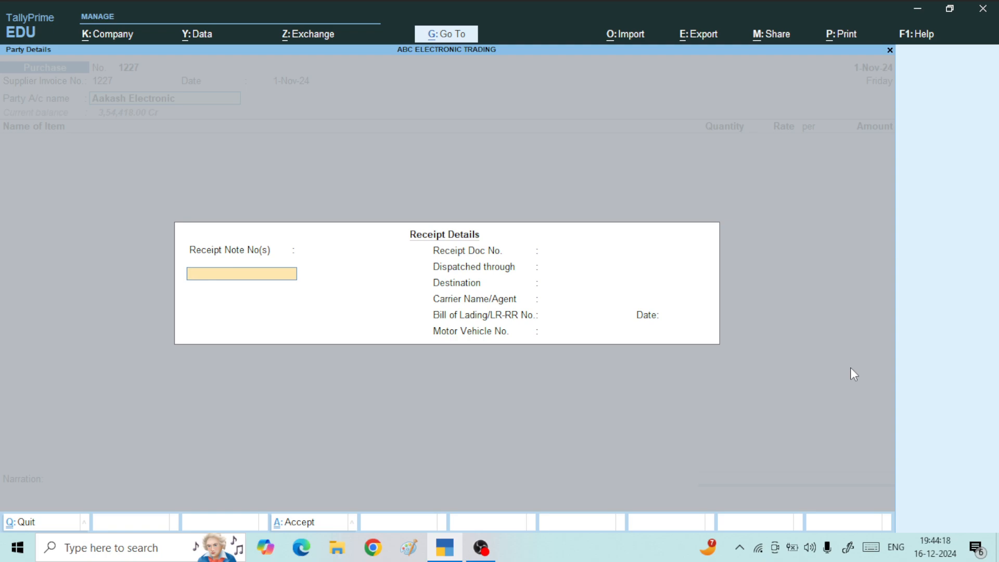
key("ctrl+a")
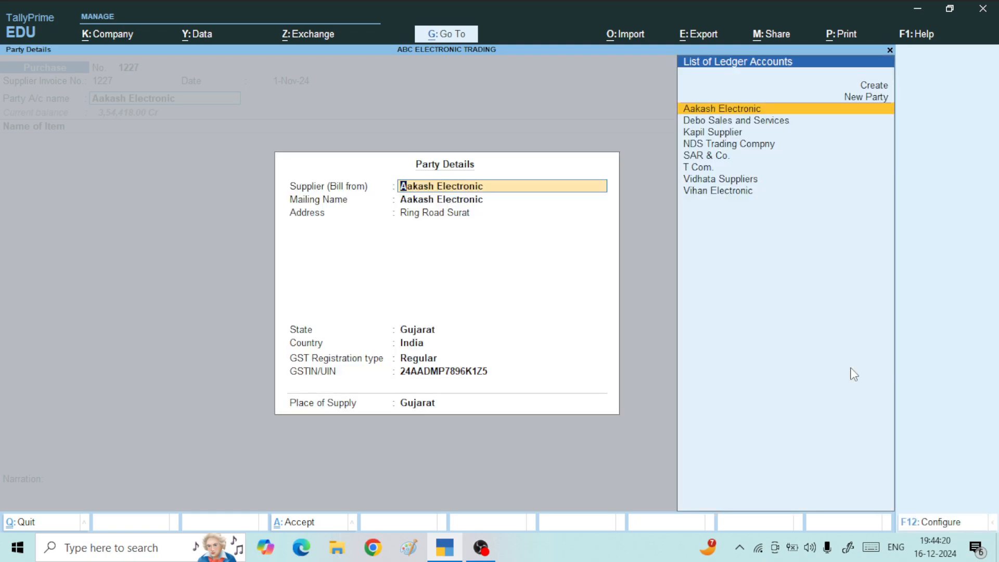
key("ctrl+a")
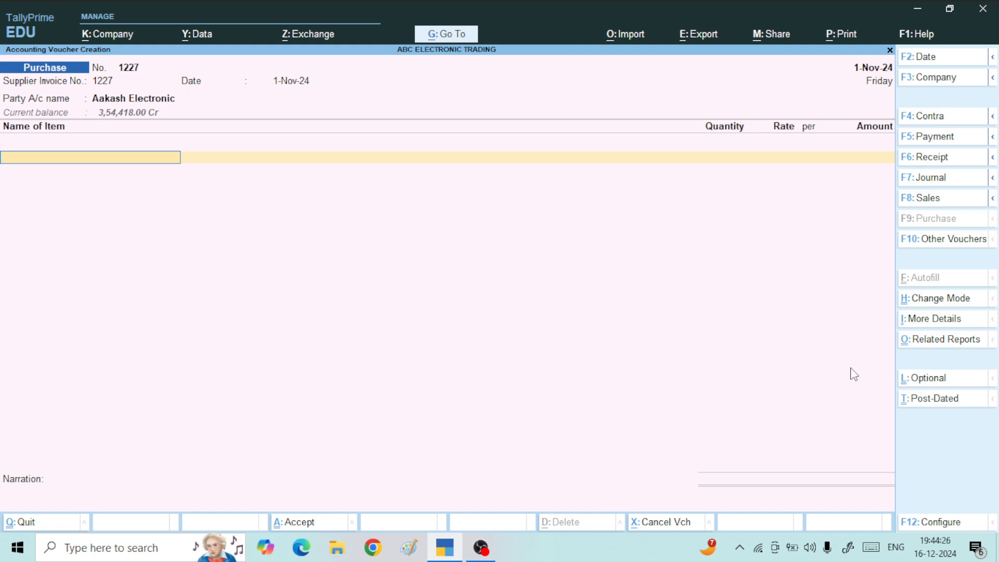
Add 10 Pcs of Blue Star Refridgerator at a rate of 19,000 and save the purchase voucher without any tax ledgers
type("Ref")
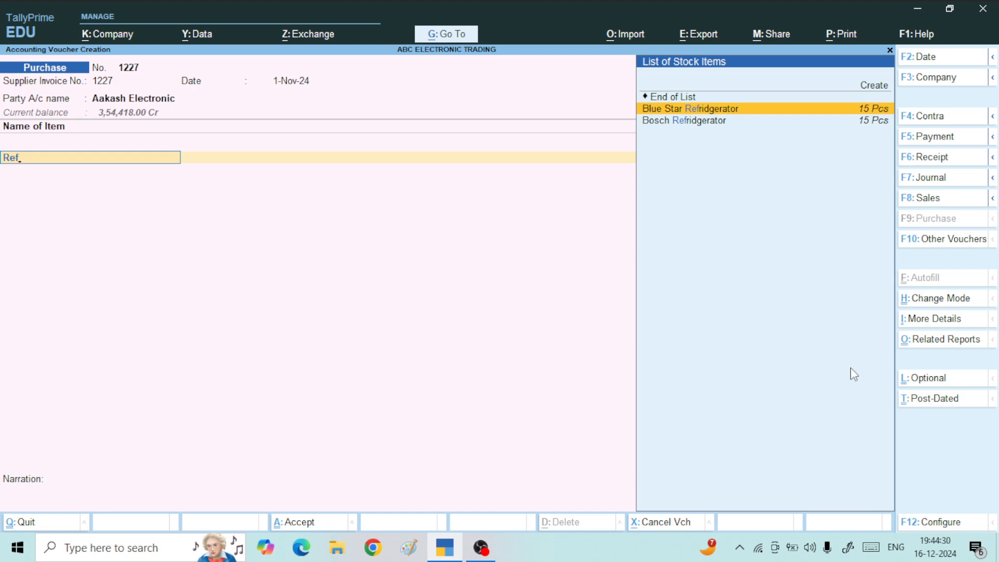
key("Return")
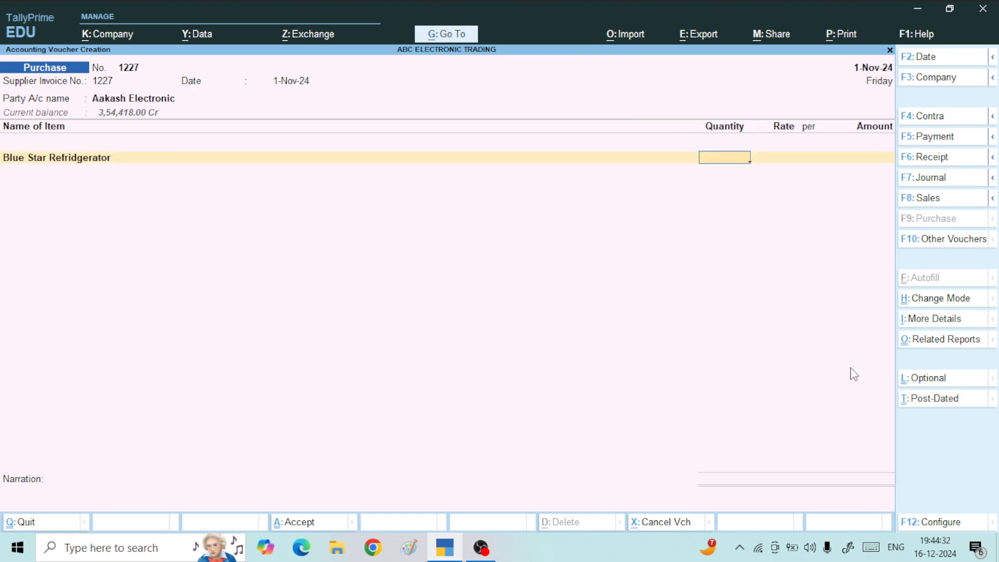
type("10")
key("Return")
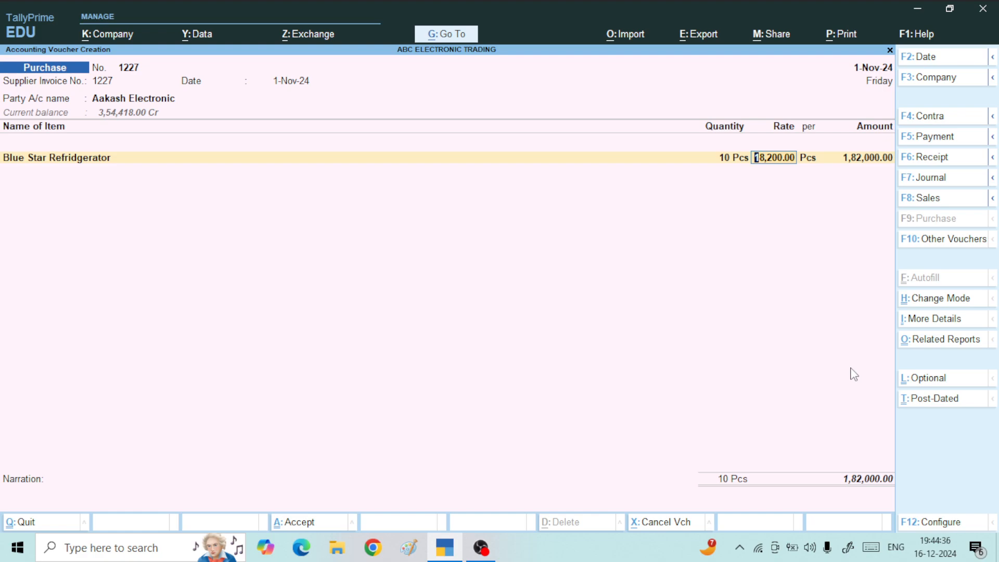
type("19000")
key("Return")
key("Return")
key("Return")
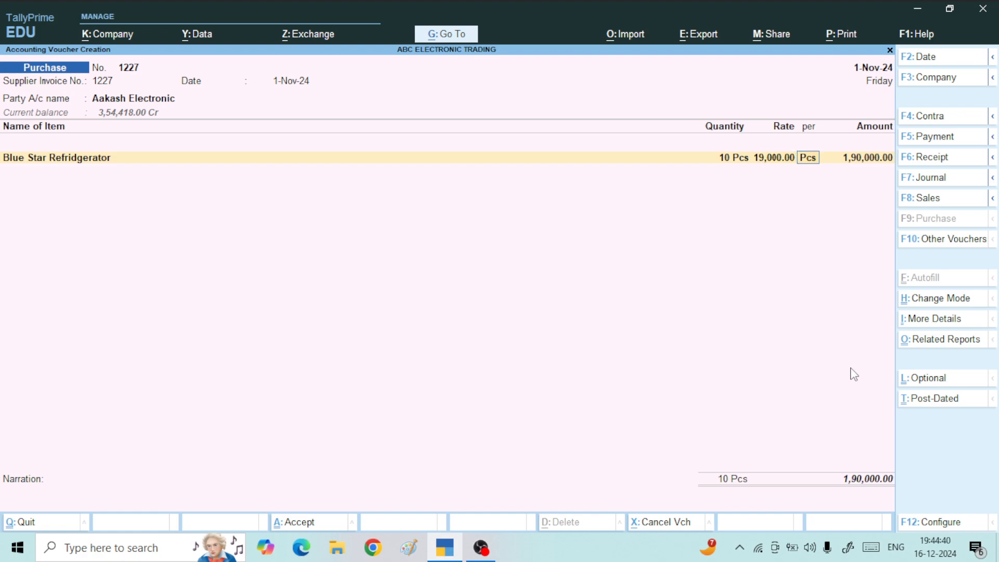
key("Return")
key("Return")
key("Return")
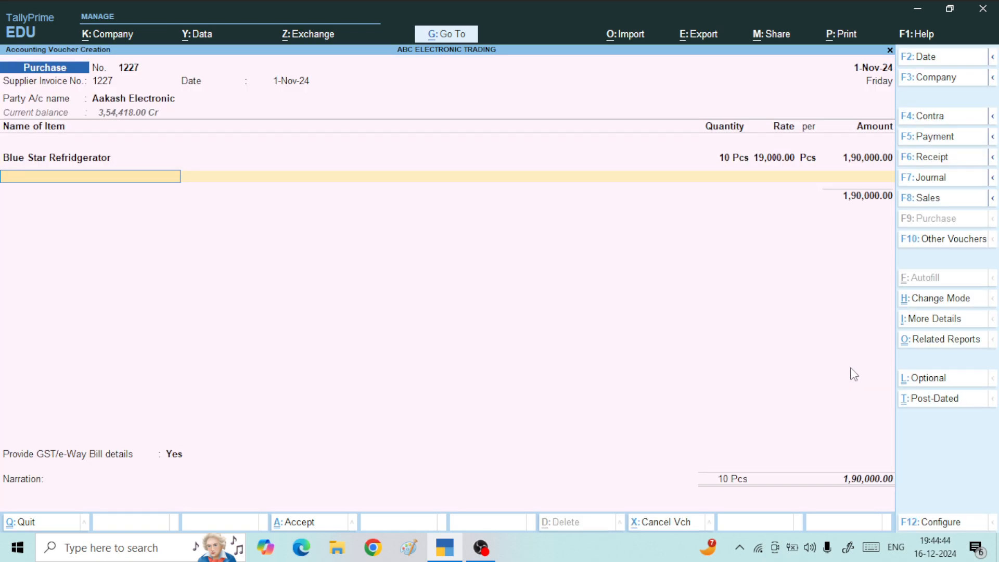
key("ctrl")
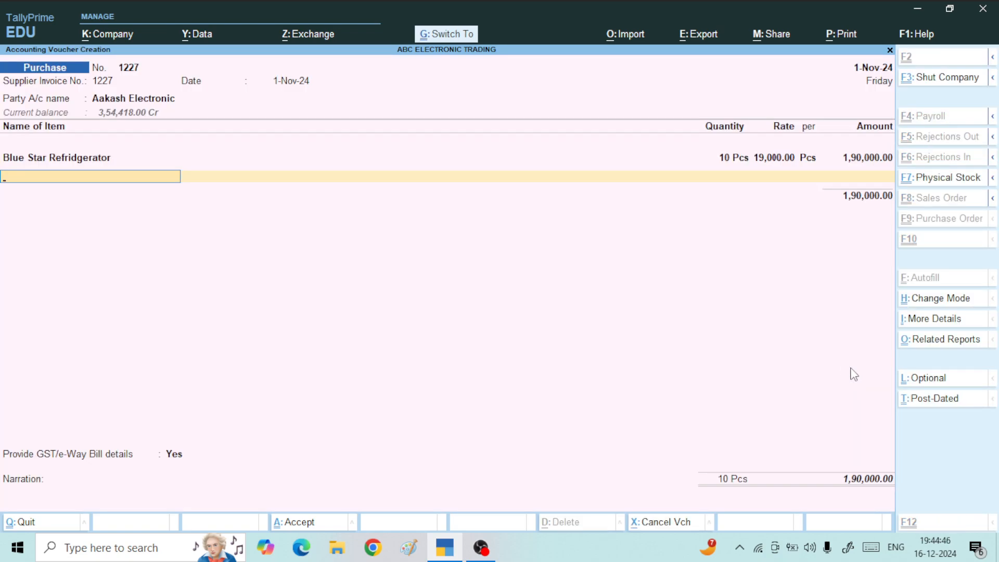
key("ctrl+a")
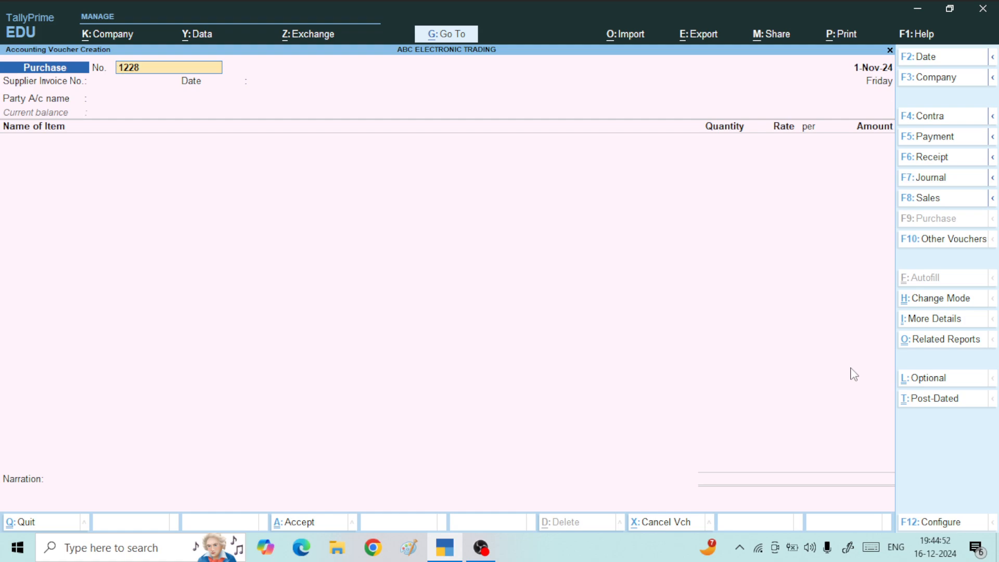
In the new purchase voucher, enter supplier invoice number 1228 dated 1-Nov-24 and choose Aakash Electronic as the party with its default details
key("Return")
type("1228")
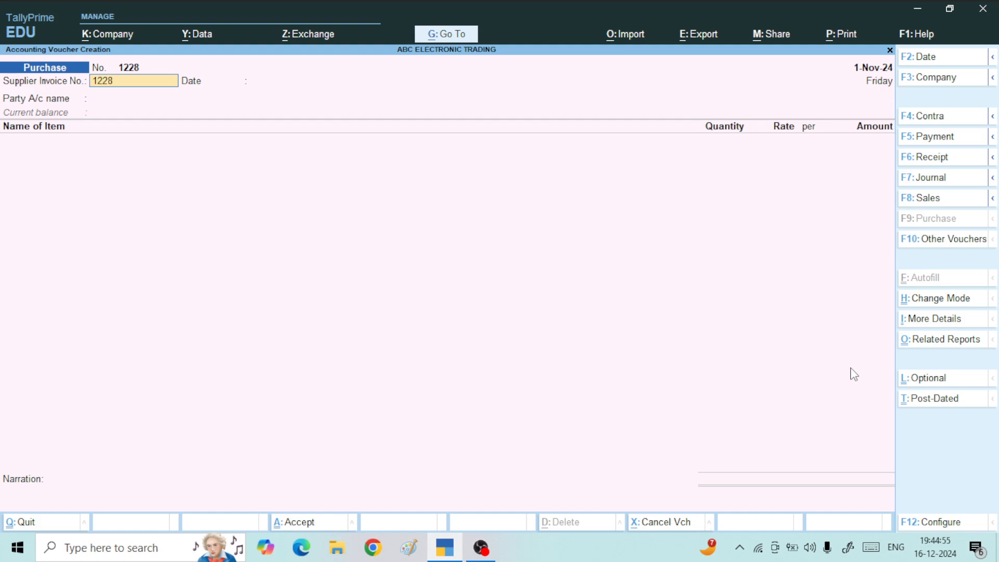
key("Return")
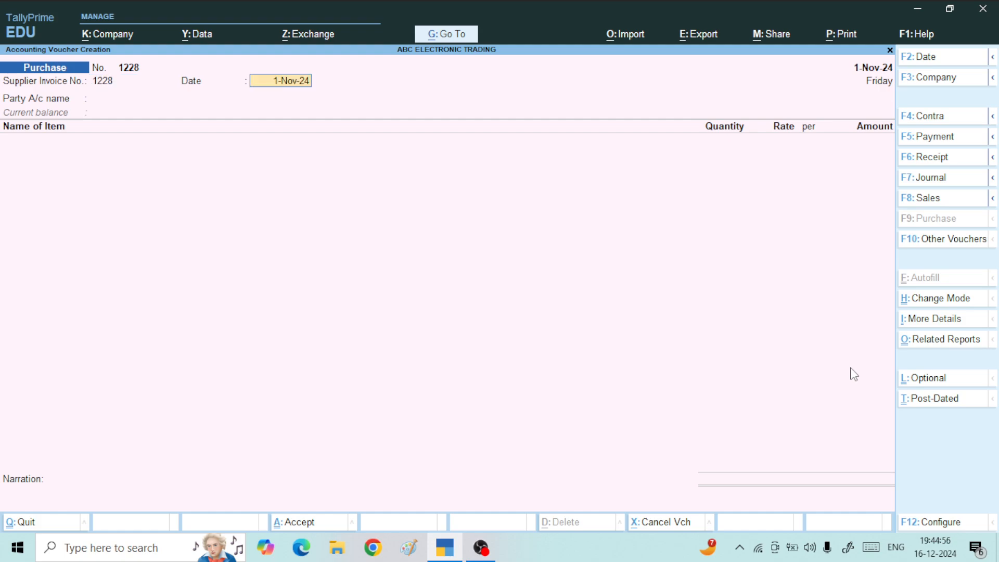
key("Return")
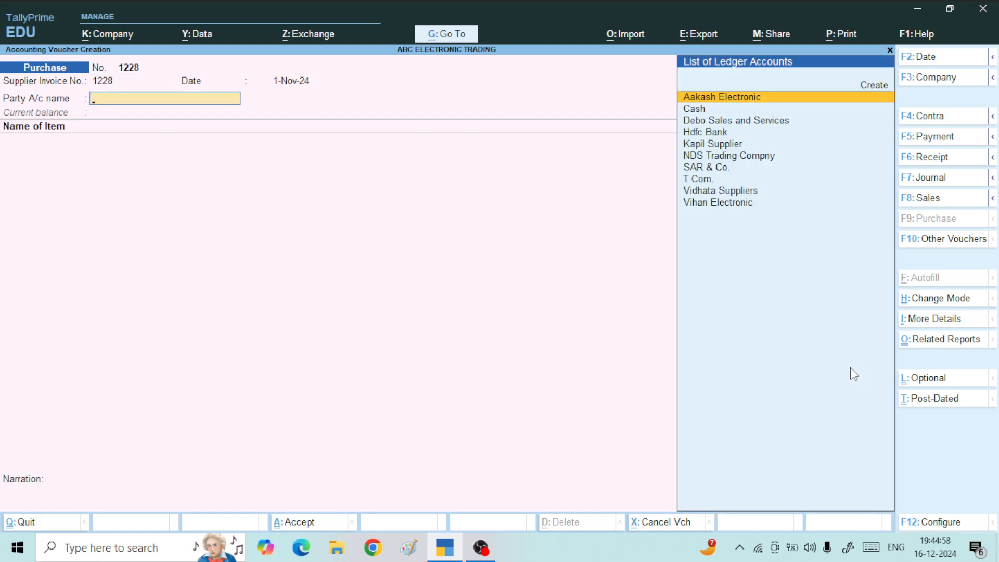
type("A")
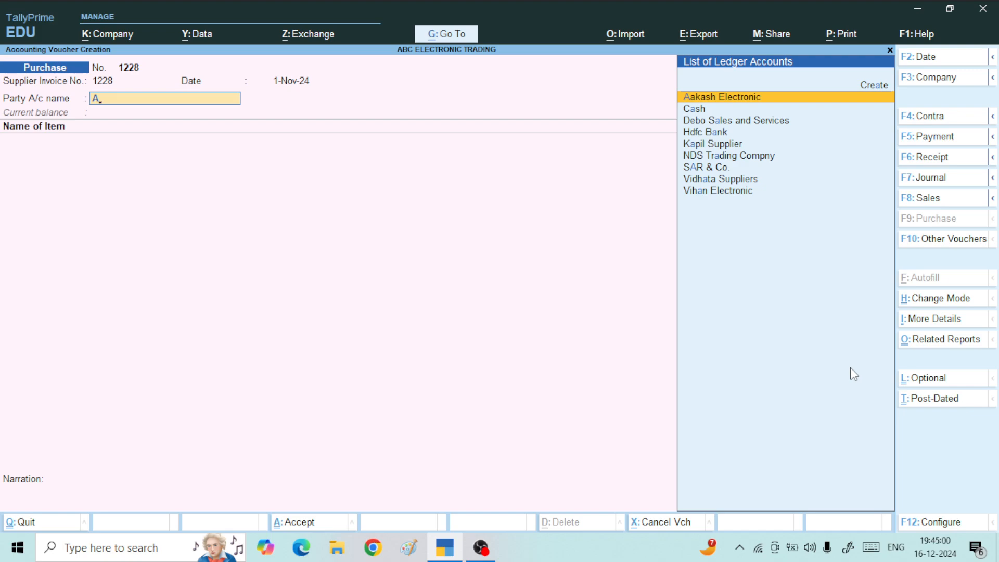
key("Return")
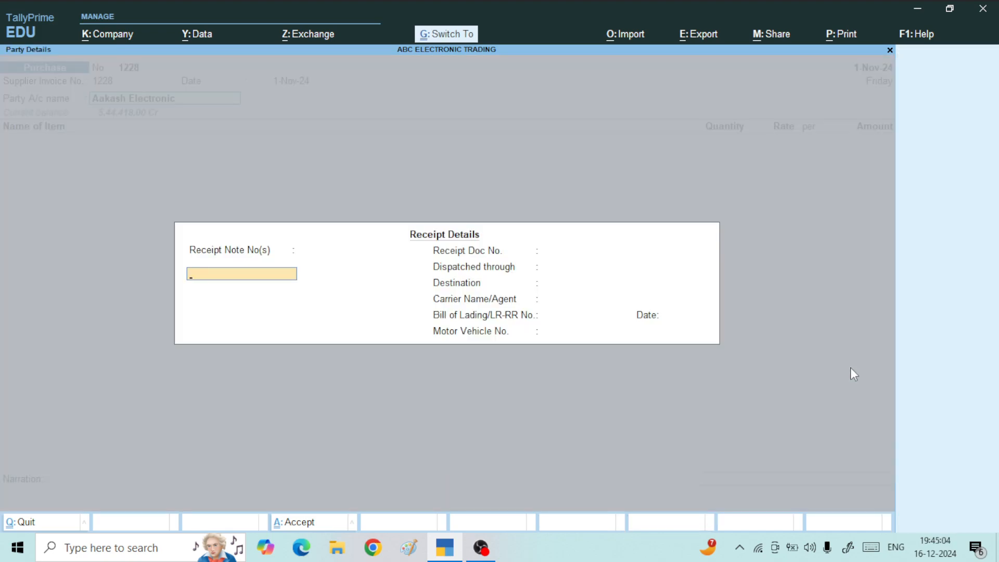
key("ctrl+a")
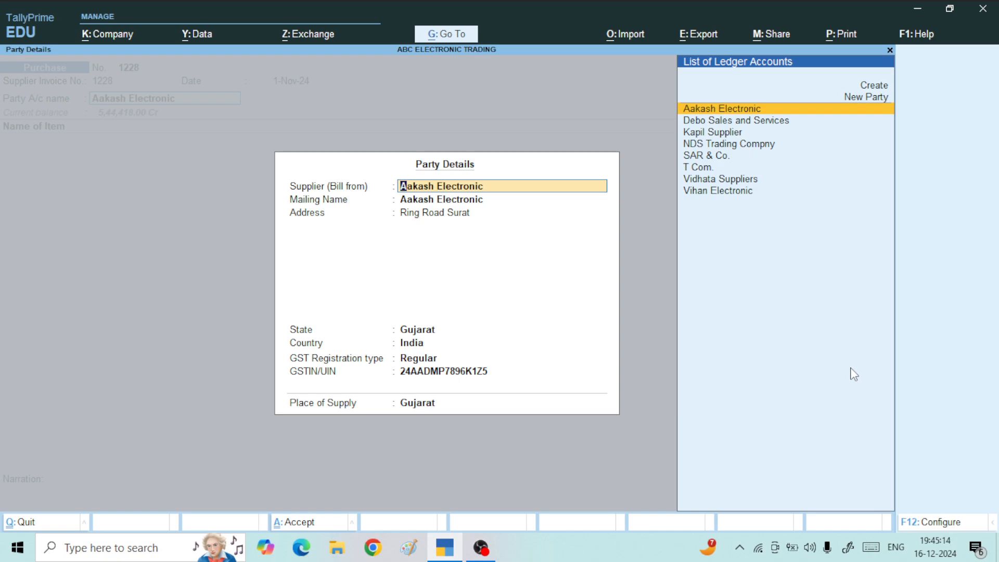
key("ctrl")
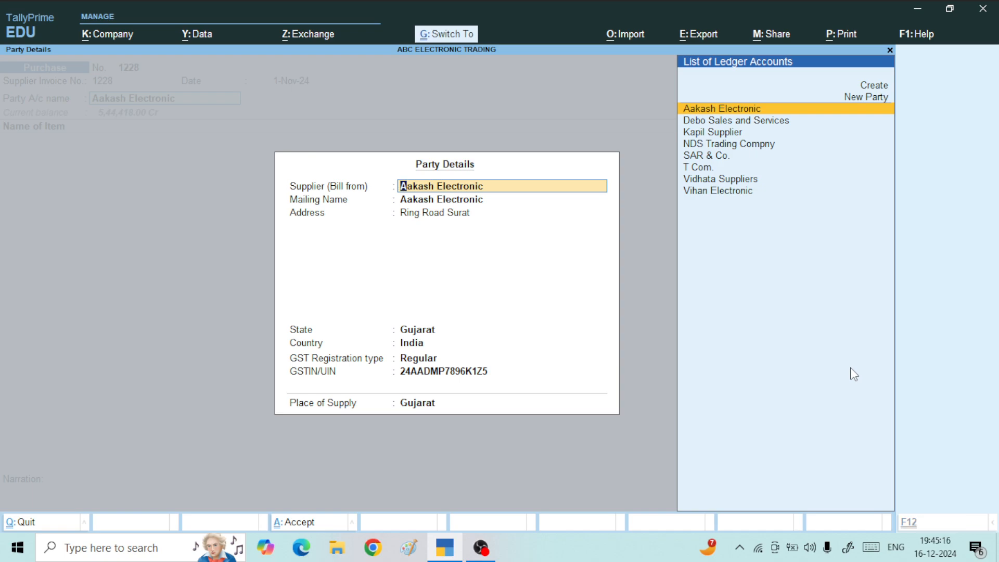
key("ctrl+a")
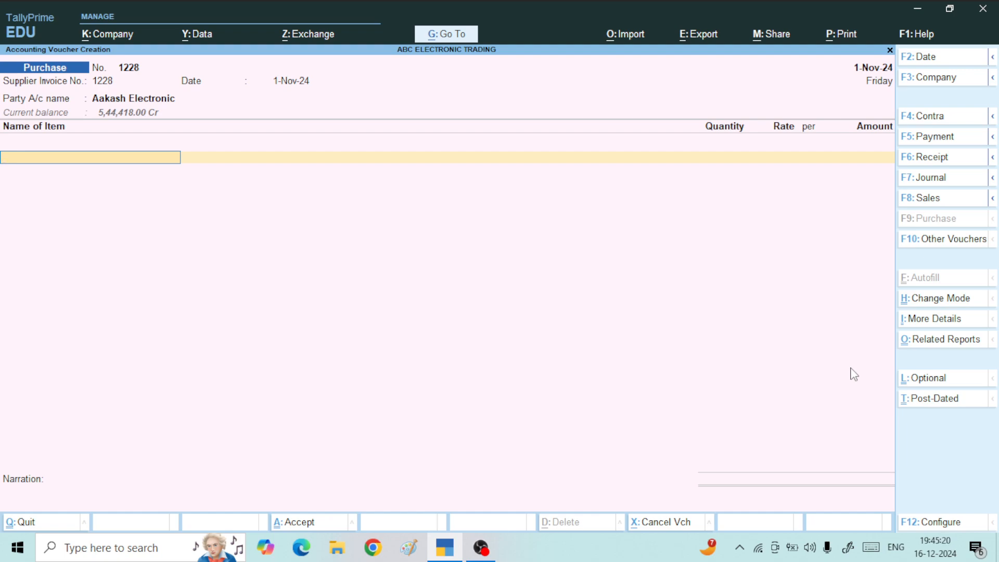
Add 10 Pcs of BPL Washing A1 at a rate of 6,200, allocated to Purchase Ac
type("Wa")
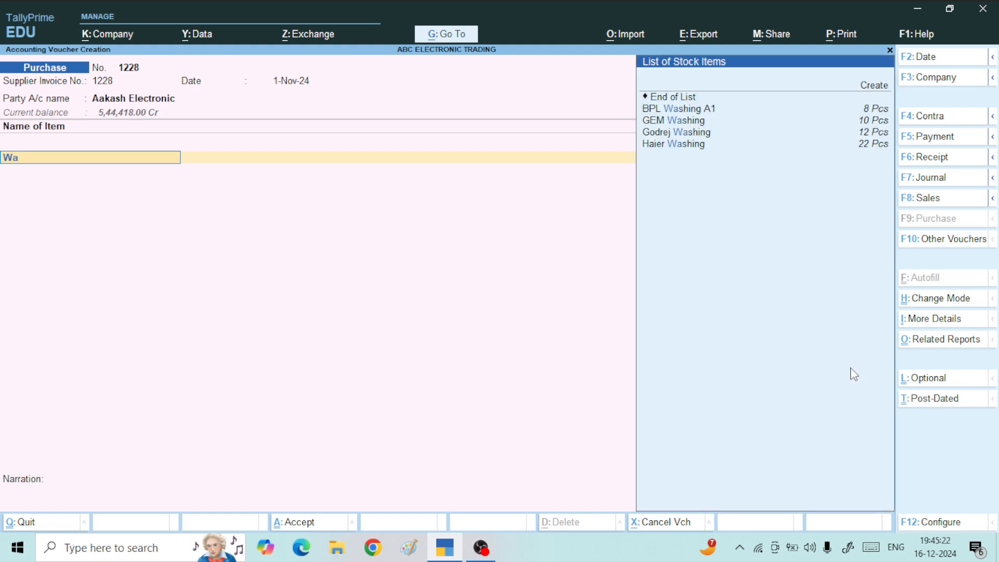
key("Down")
key("Up")
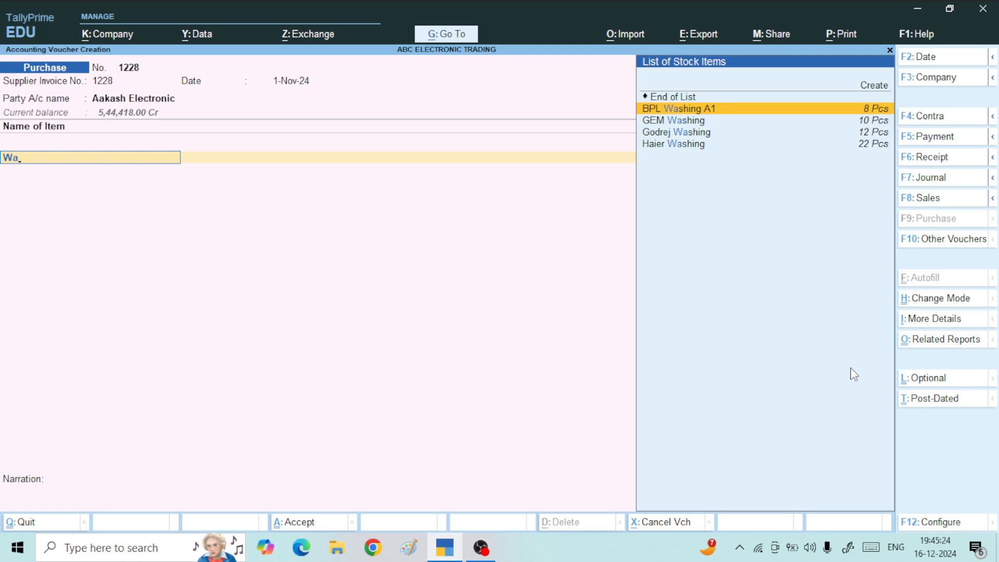
key("Return")
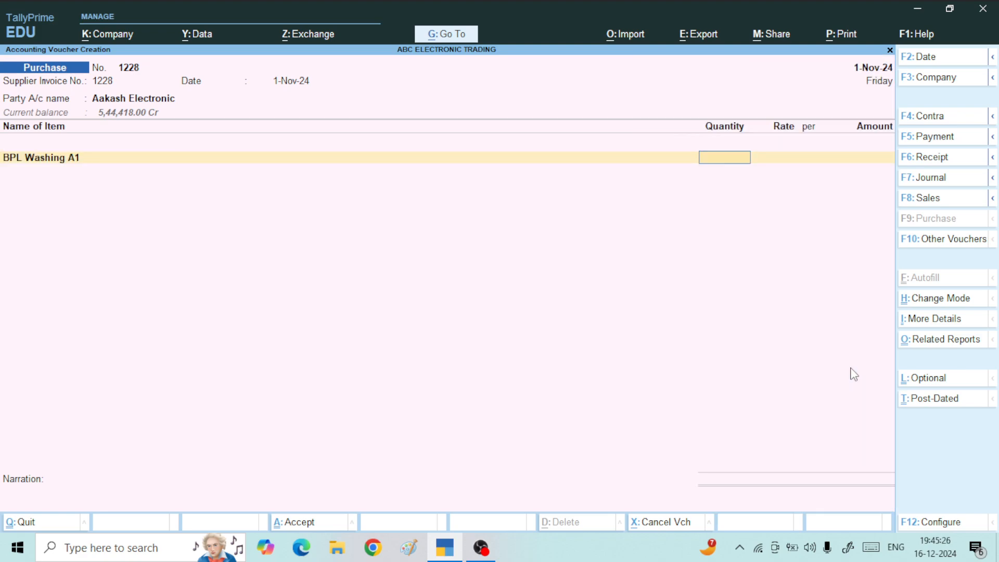
type("10")
key("Return")
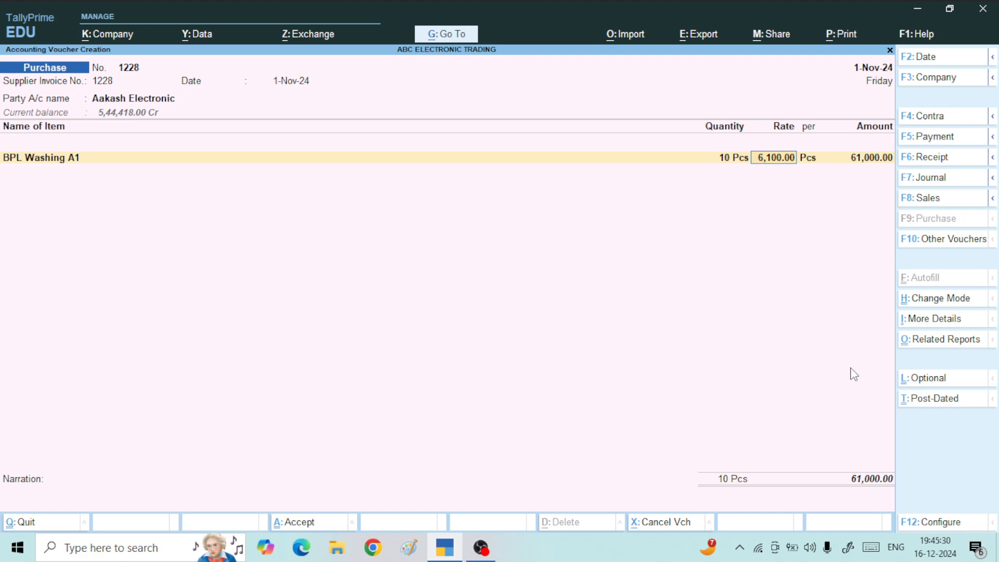
type("6200")
key("Return")
key("Return")
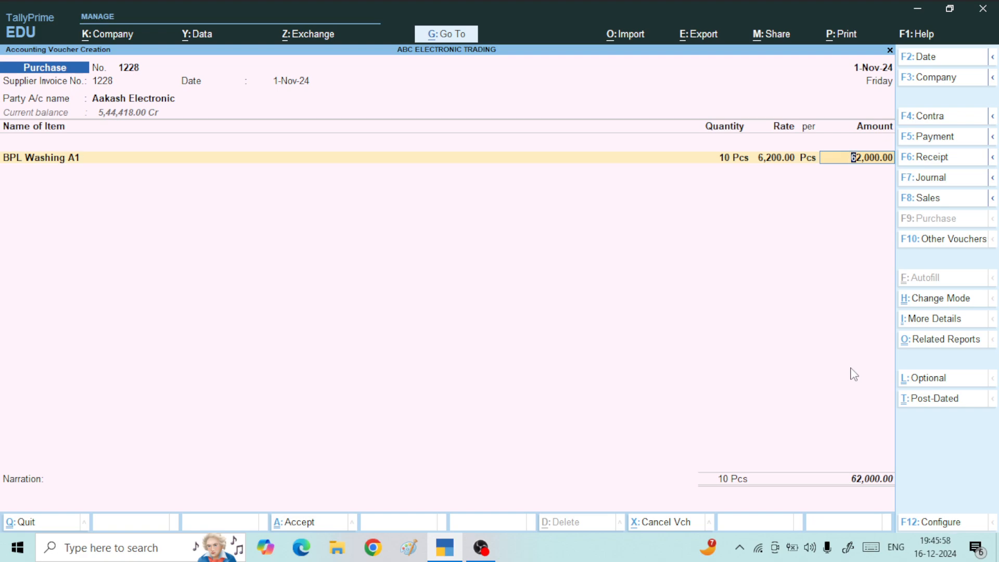
key("Return")
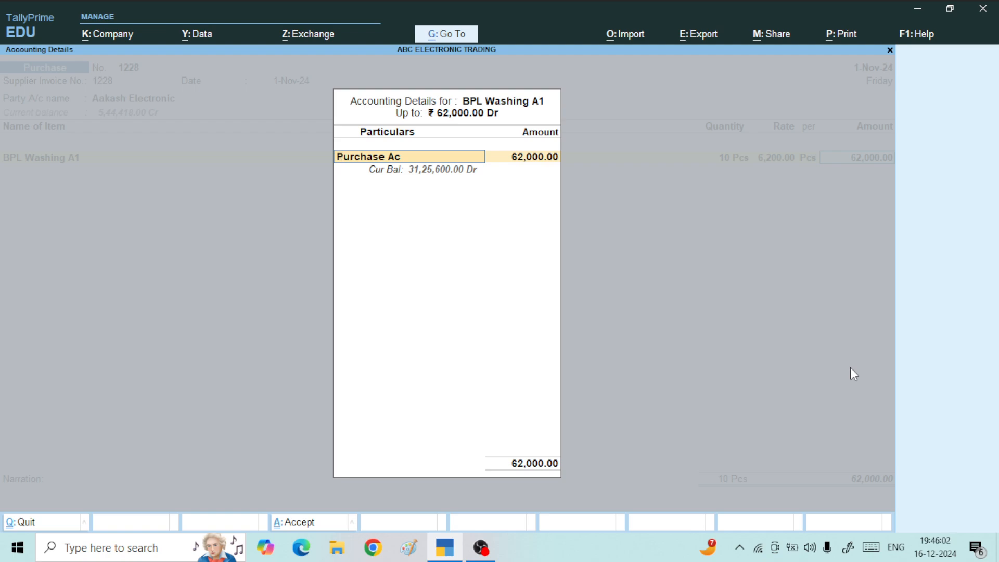
key("Return")
key("Return")
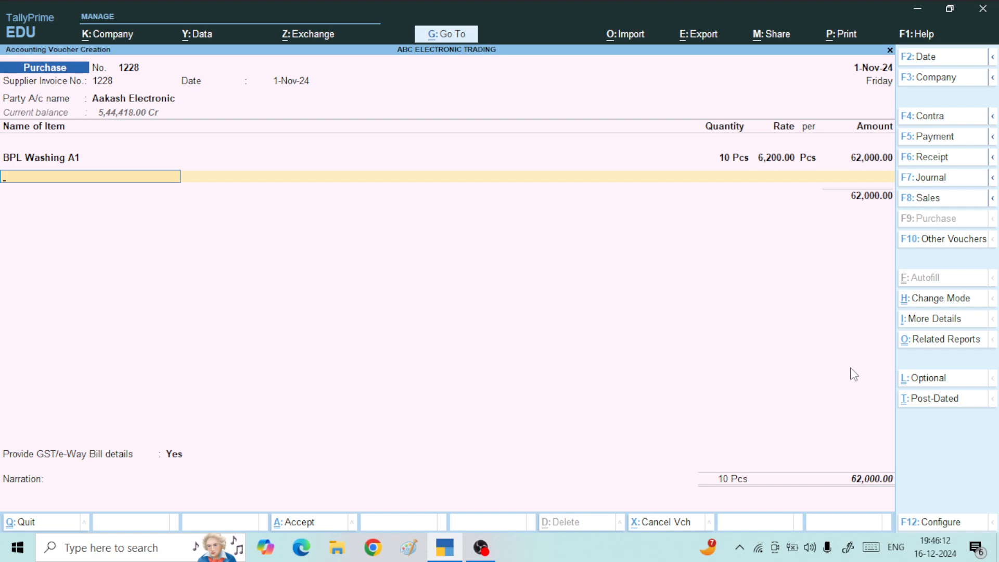
End the item list and add the INPUT CGST ledger with its automatically calculated amount
key("Return")
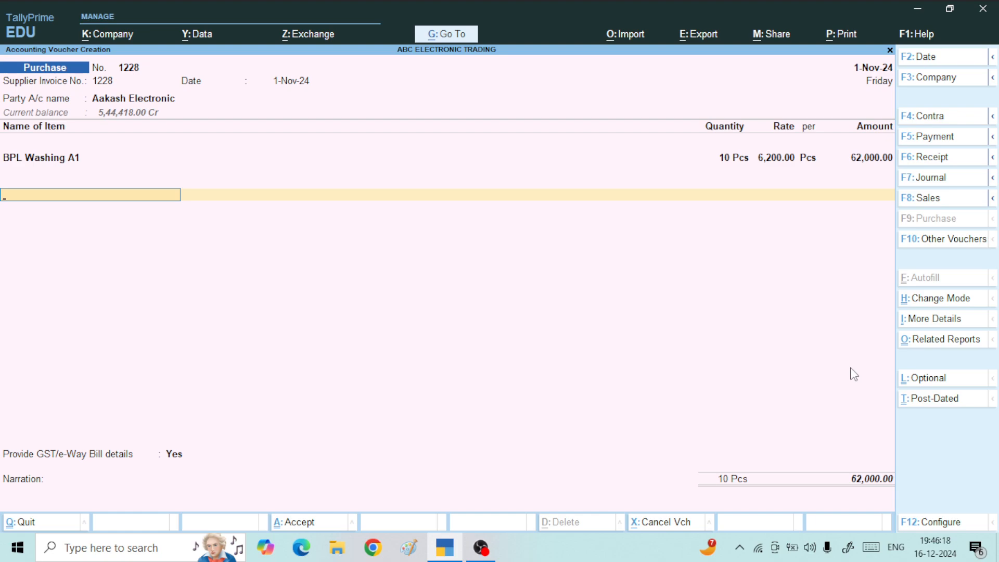
type("In")
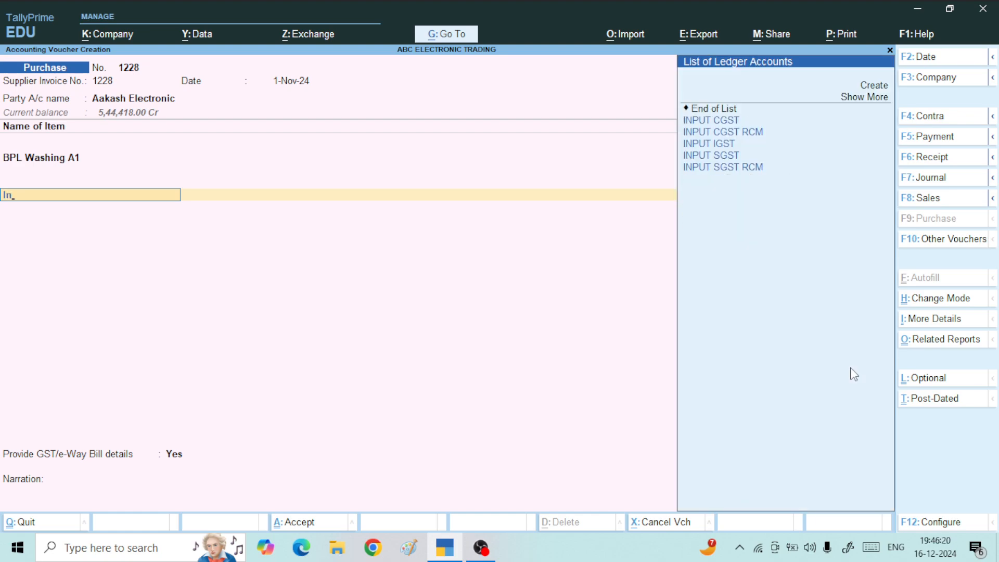
key("Return")
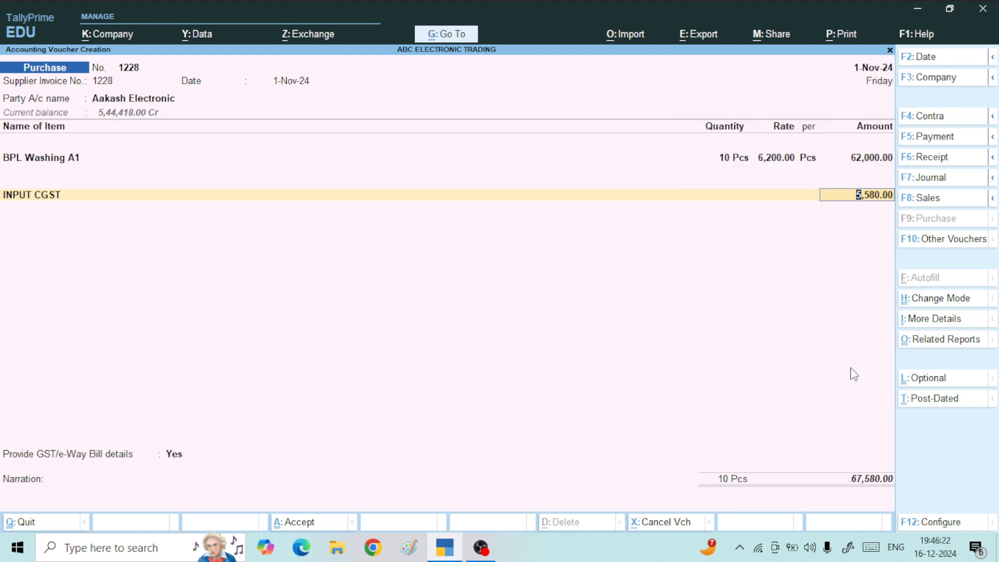
key("Return")
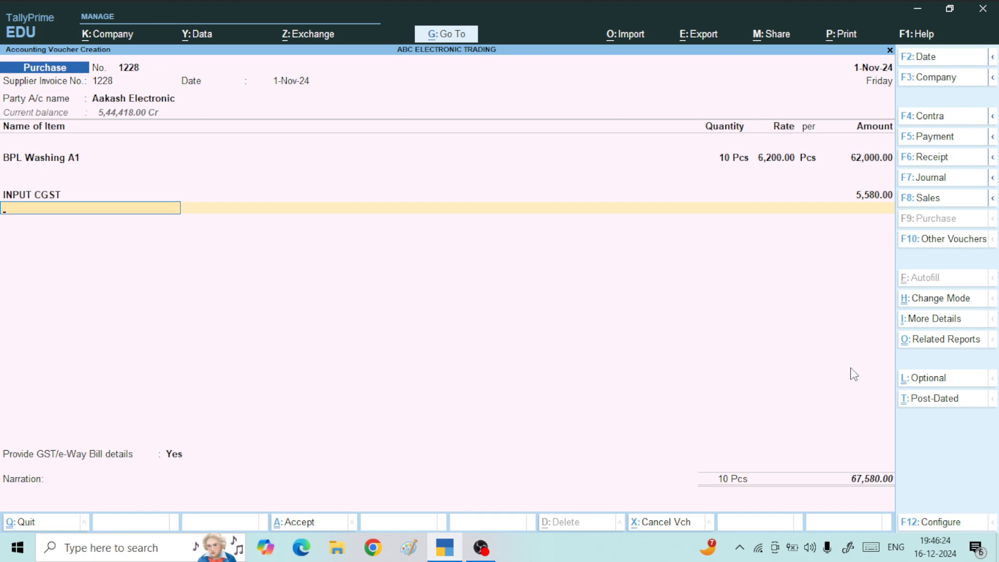
Add the INPUT SGST ledger with its automatically calculated amount and save the purchase voucher
type("Sg")
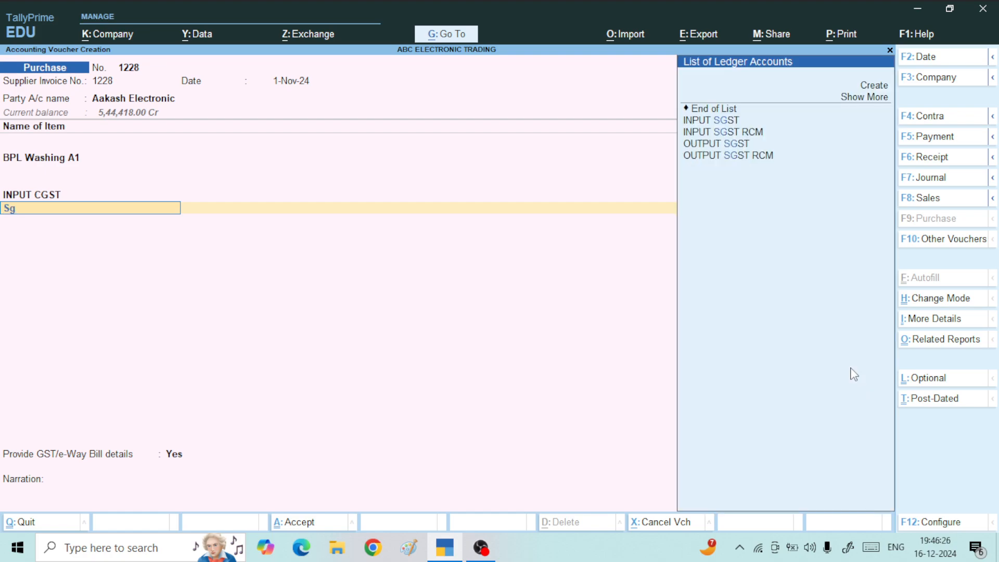
key("Return")
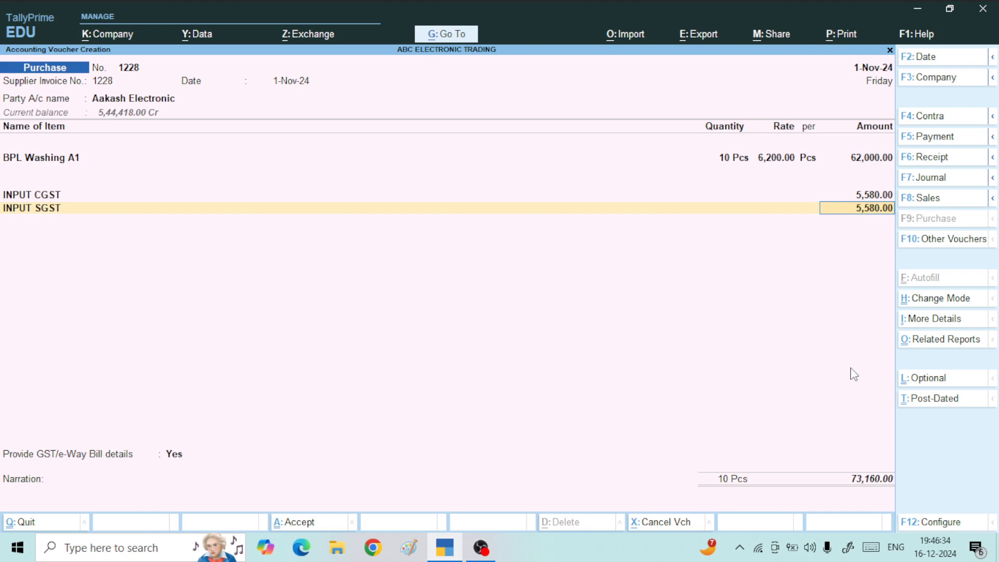
key("ctrl")
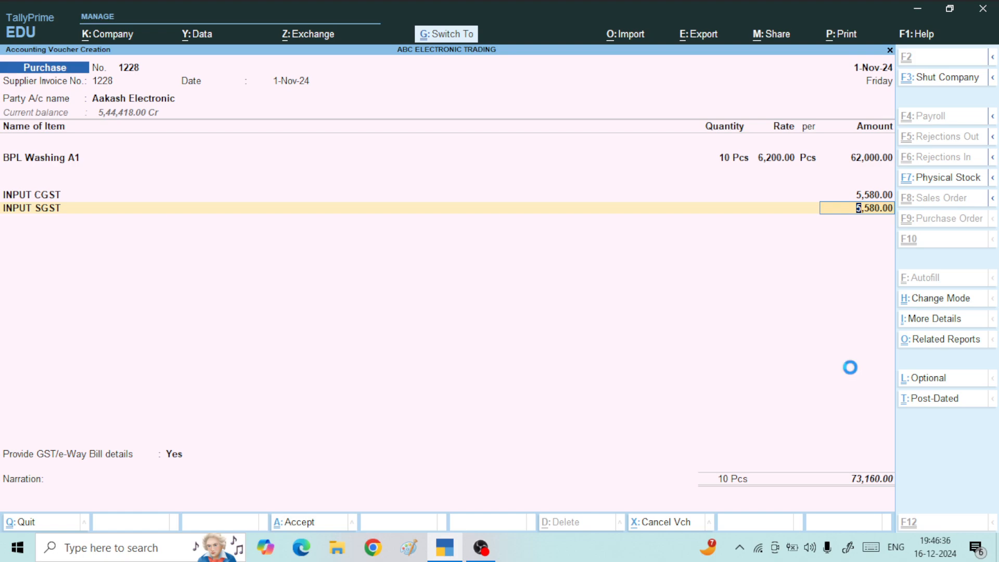
key("ctrl+a")
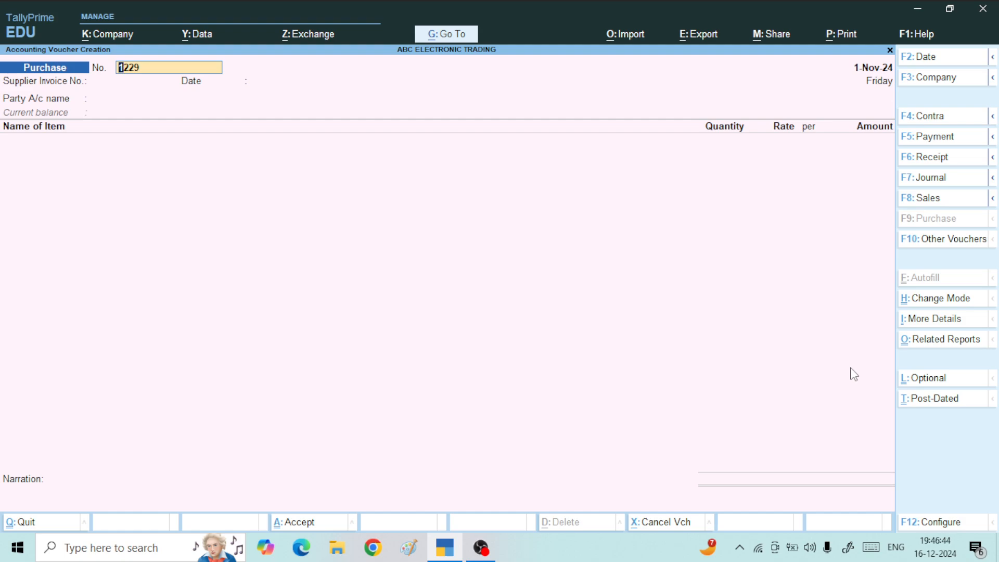
Leave voucher creation and open the November voucher list from the Purchase Register
key("BackSpace")
key("Escape")
key("Escape")
key("Escape")
key("Escape")
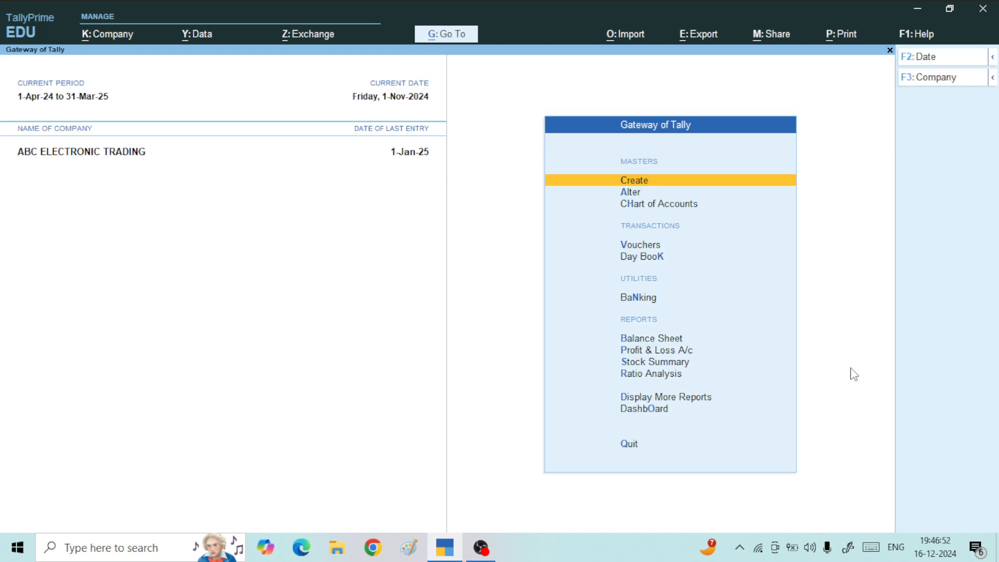
key("d")
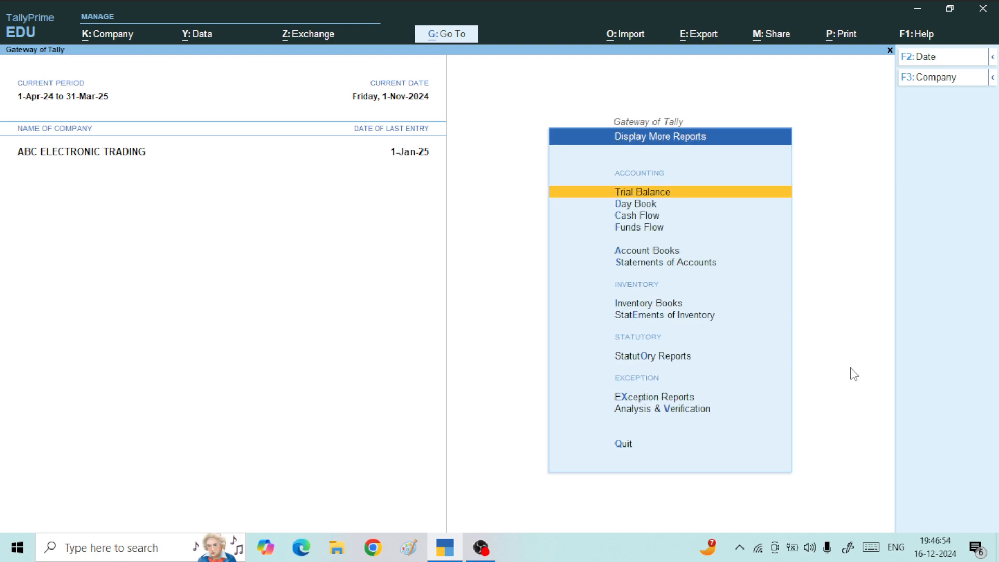
key("a")
key("p")
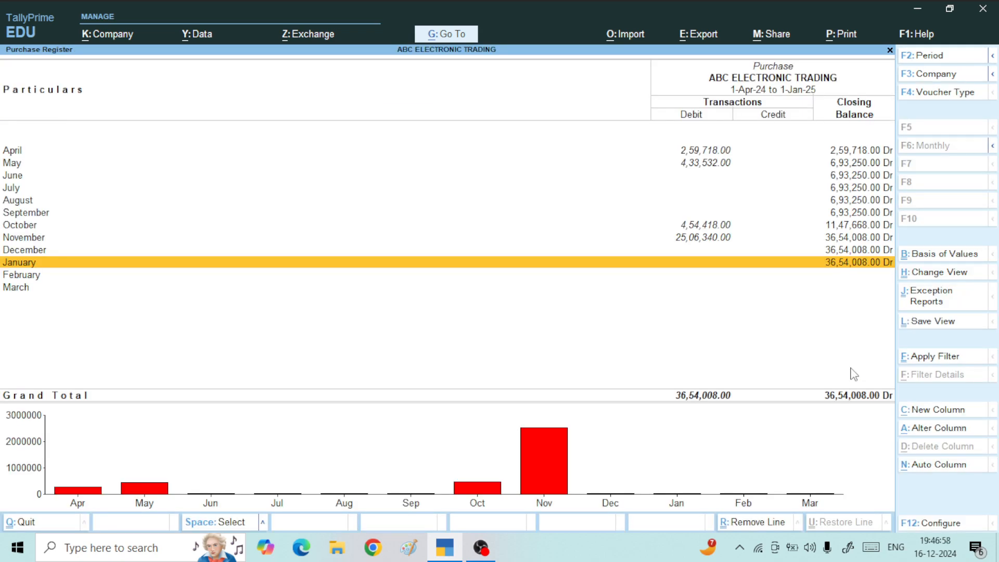
key("Up")
key("Up")
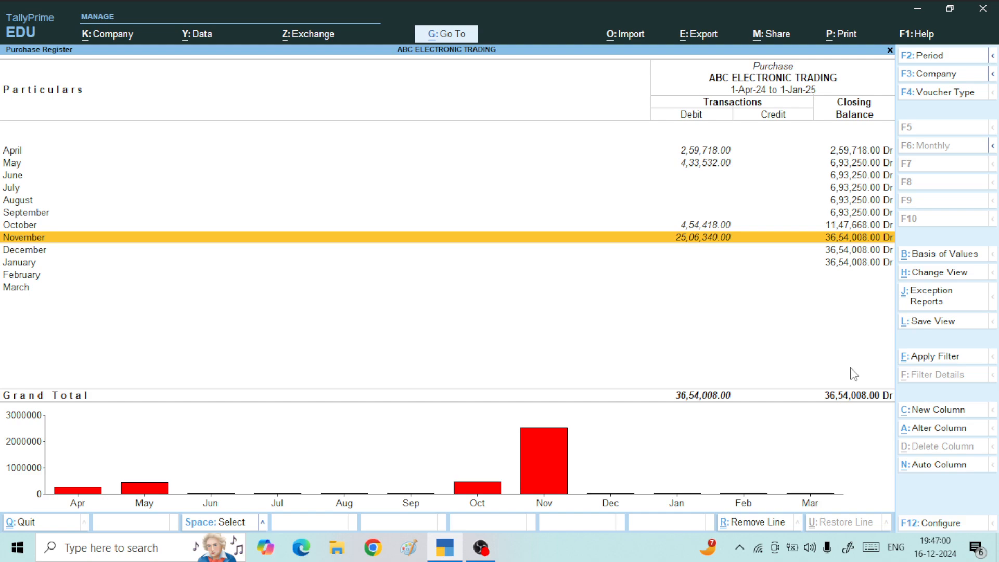
key("Return")
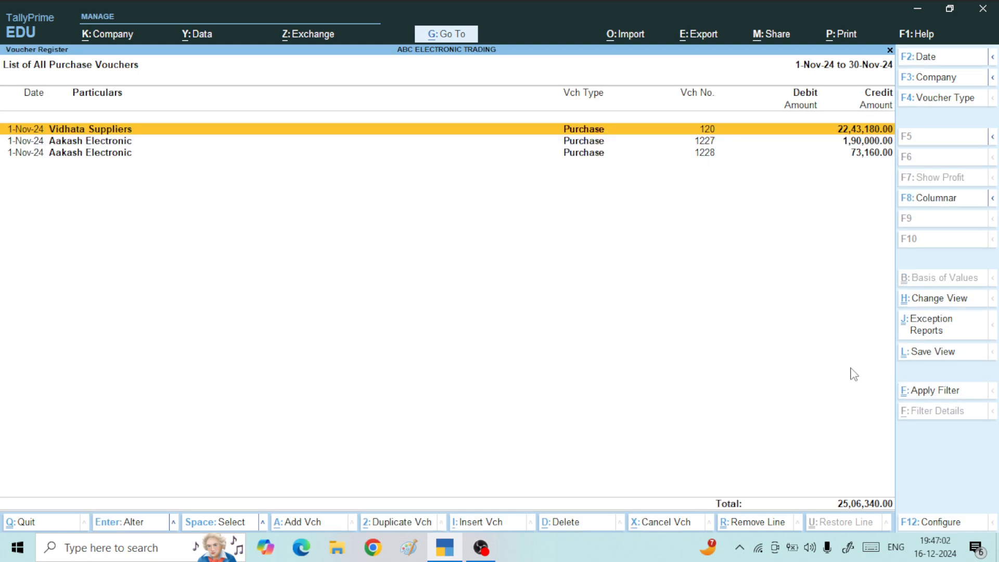
Open Aakash Electronic's purchase voucher 1227 for alteration
key("Down")
key("Down")
key("Up")
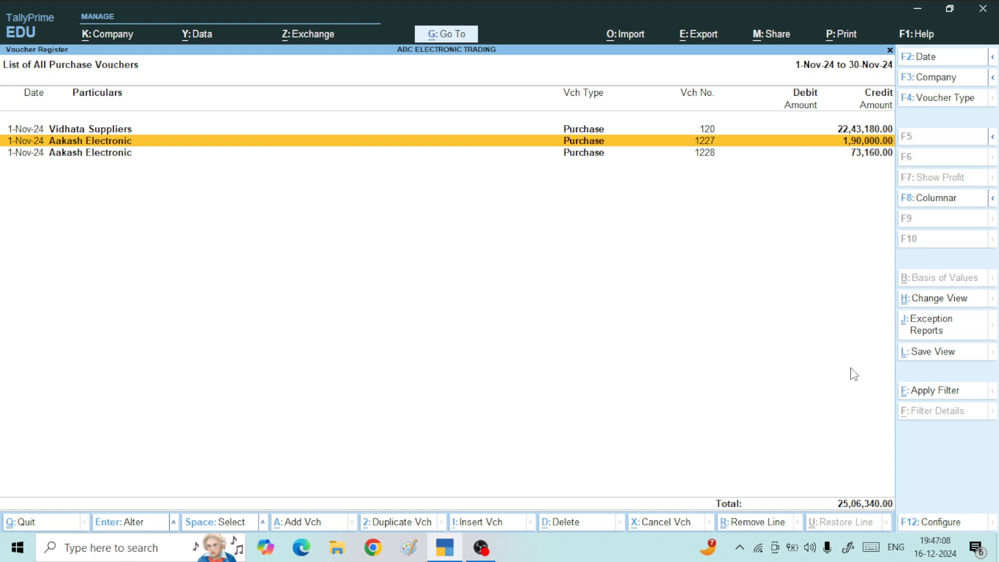
key("Return")
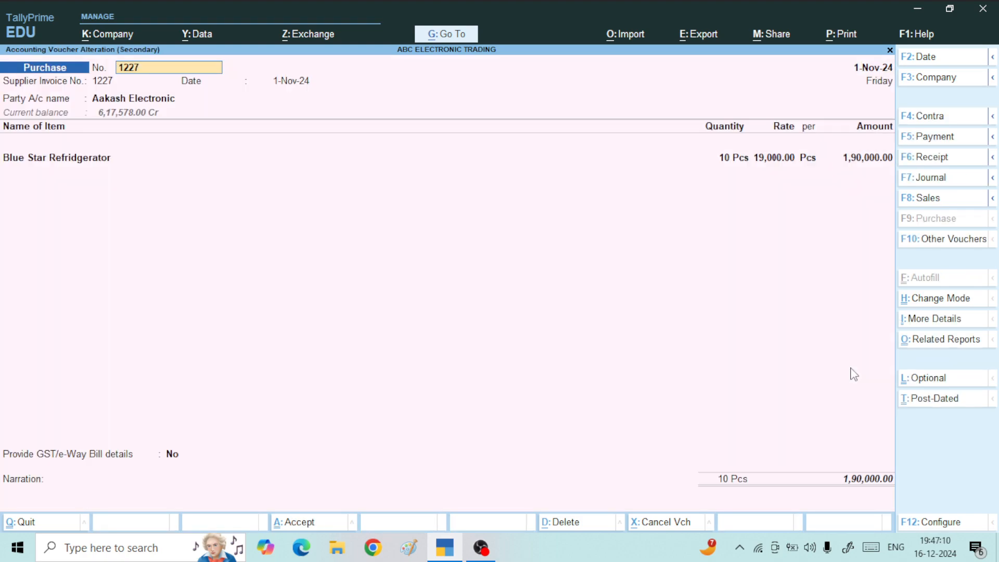
Keep the Blue Star Refridgerator line allocated to Purchase Ac, end the item list and add the INPUT CGST ledger with its calculated amount
left_click(871, 163)
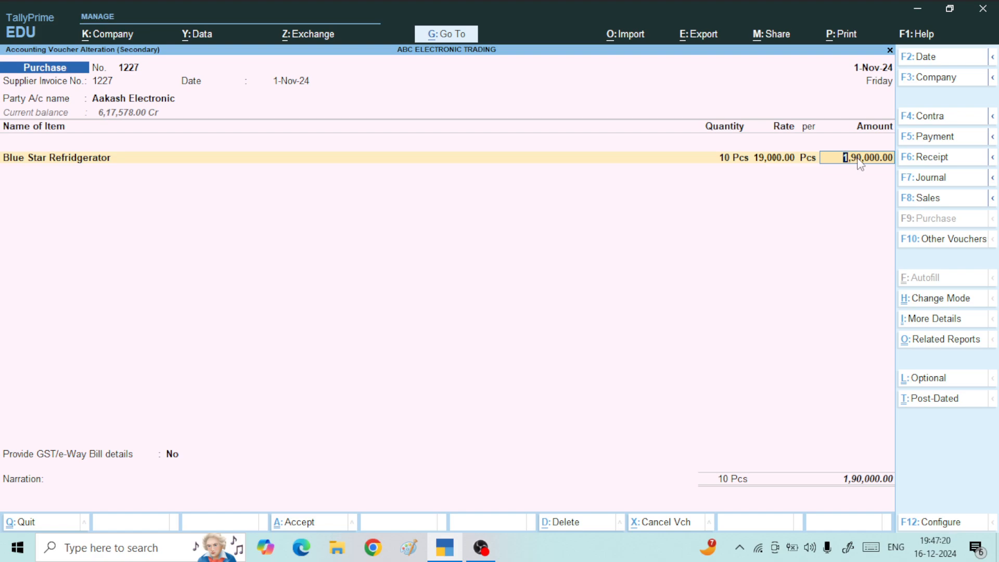
key("Return")
key("Return")
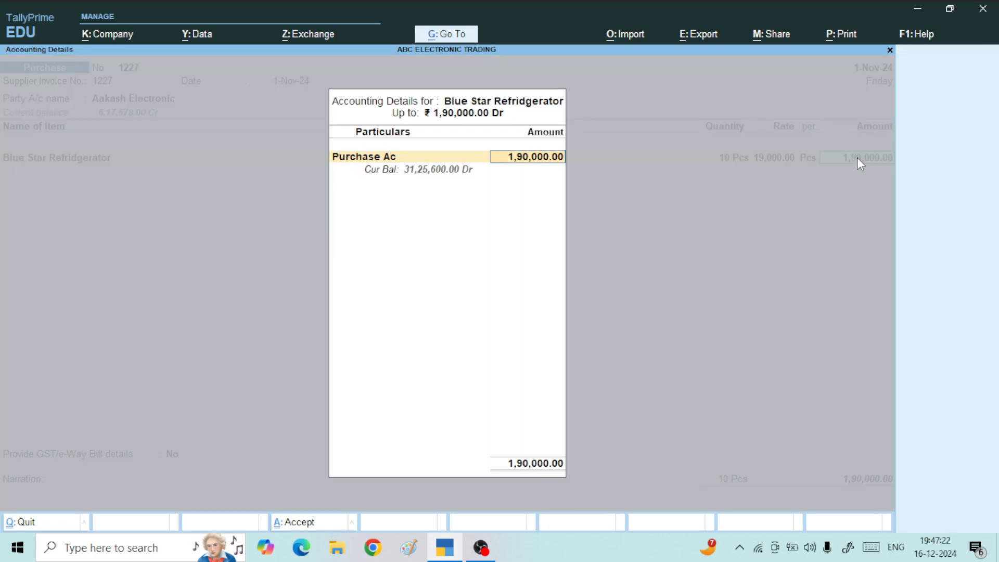
key("Return")
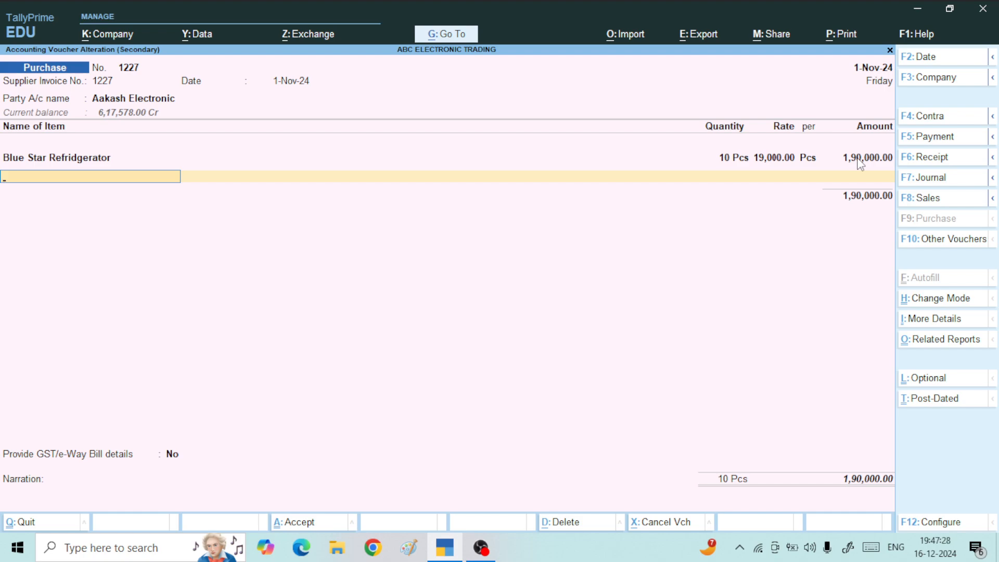
key("Return")
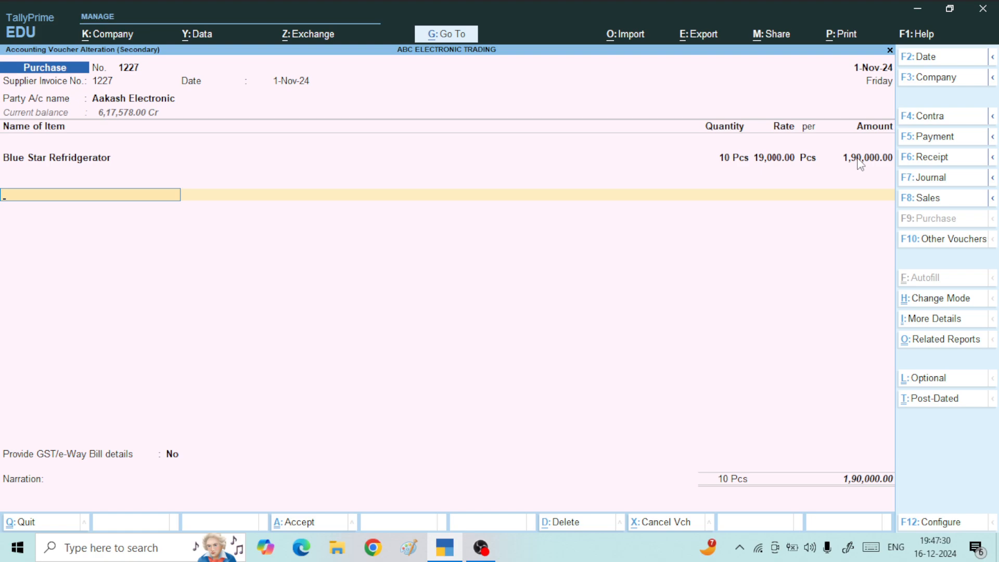
type("Cgs")
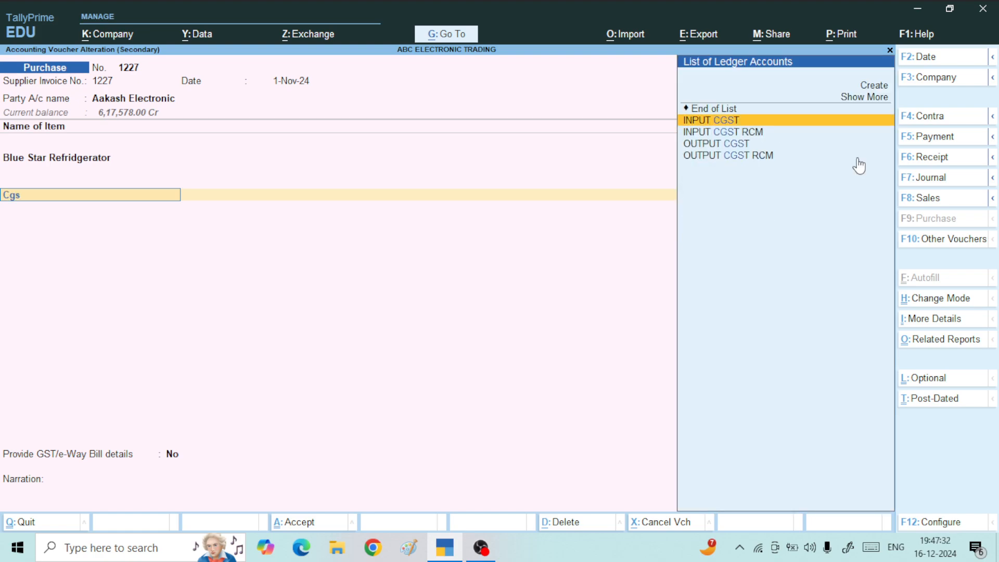
key("Down")
key("Up")
key("Return")
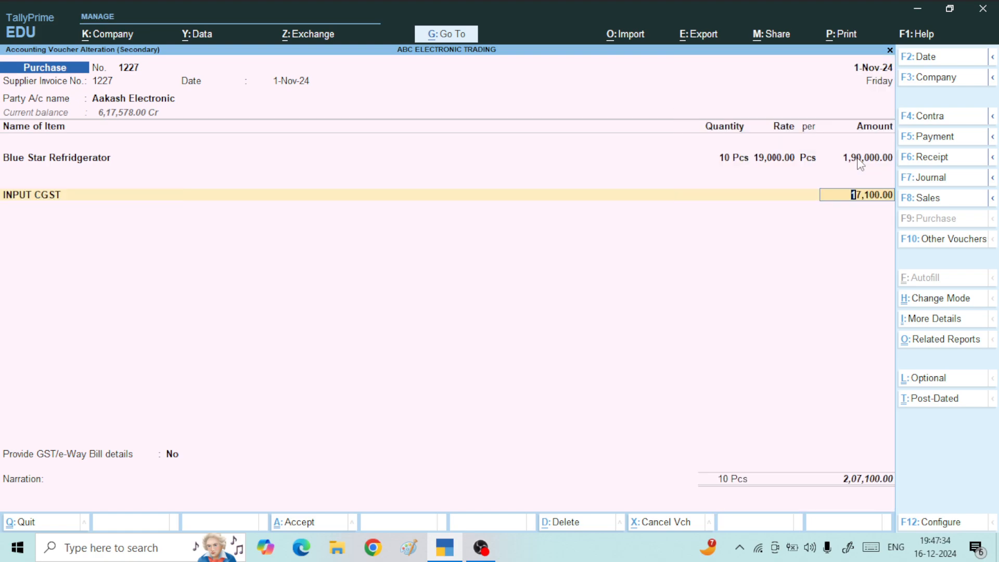
key("Return")
Add the INPUT SGST ledger with its calculated amount to voucher 1227 and save the alteration
type("Sg")
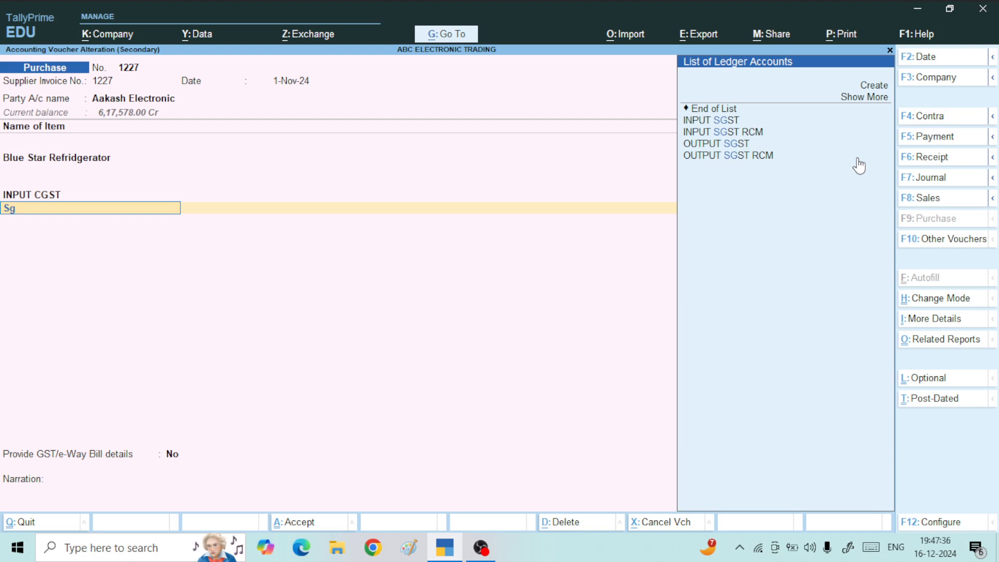
key("Up")
key("Down")
key("Return")
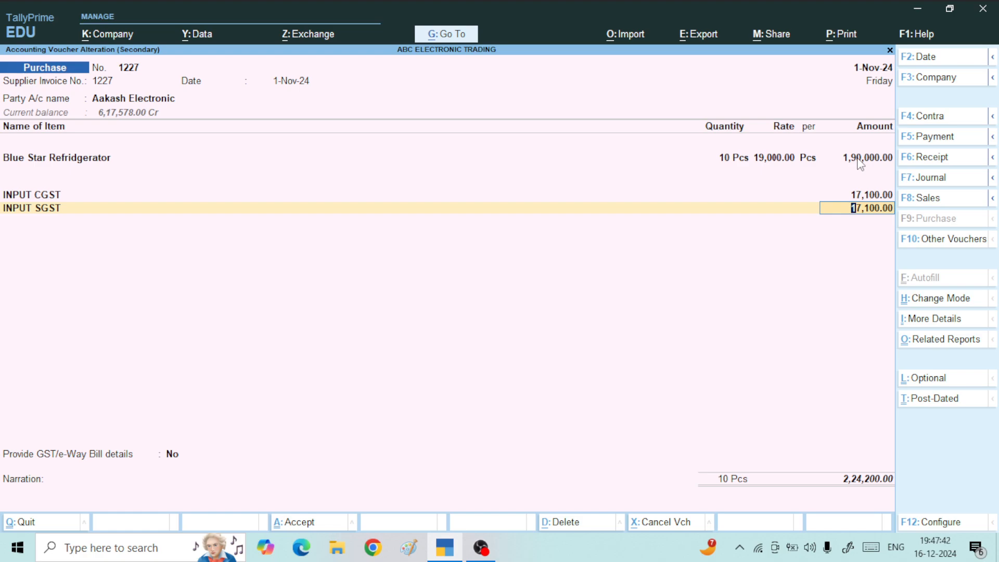
key("ctrl")
key("ctrl+a")
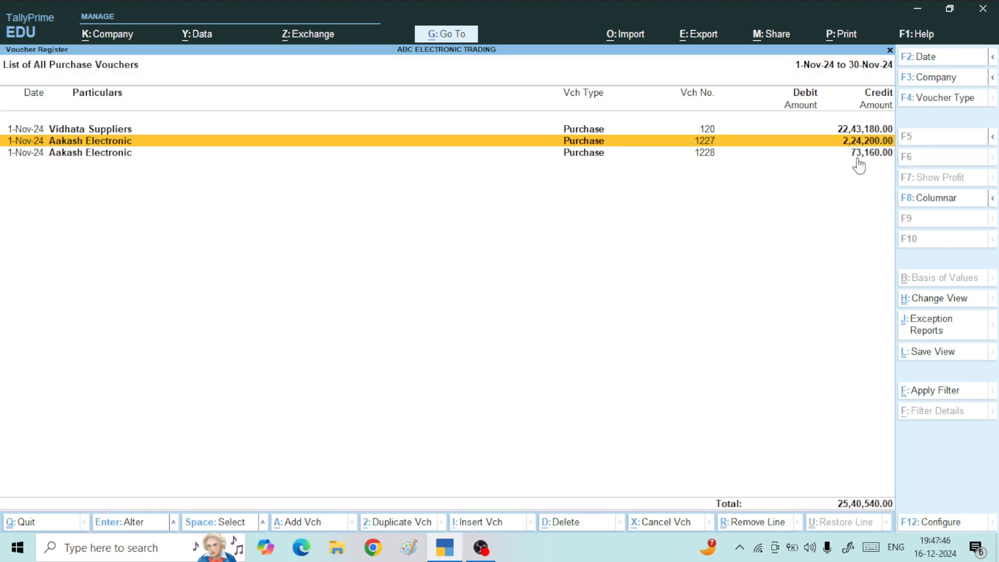
Leave the register and start a payment voucher with Hdfc Bank as the account, accepting its default party details
key("Escape")
key("Escape")
key("Escape")
key("Escape")
key("Escape")
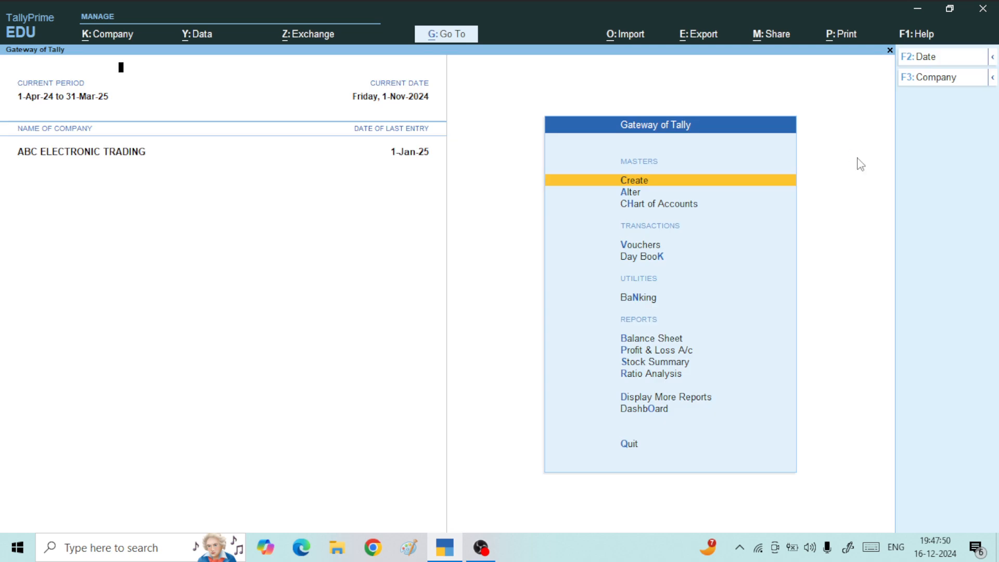
key("v")
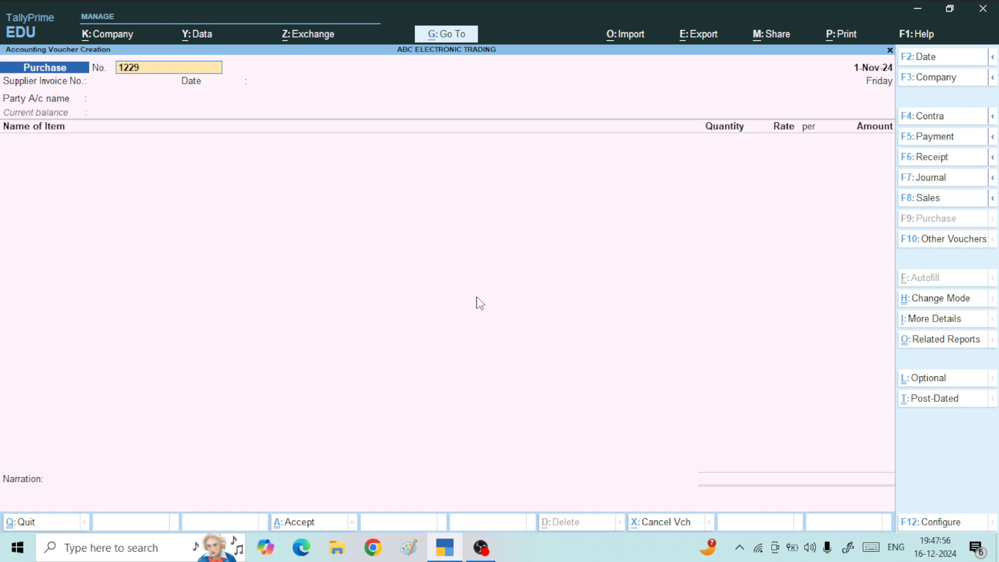
key("F5")
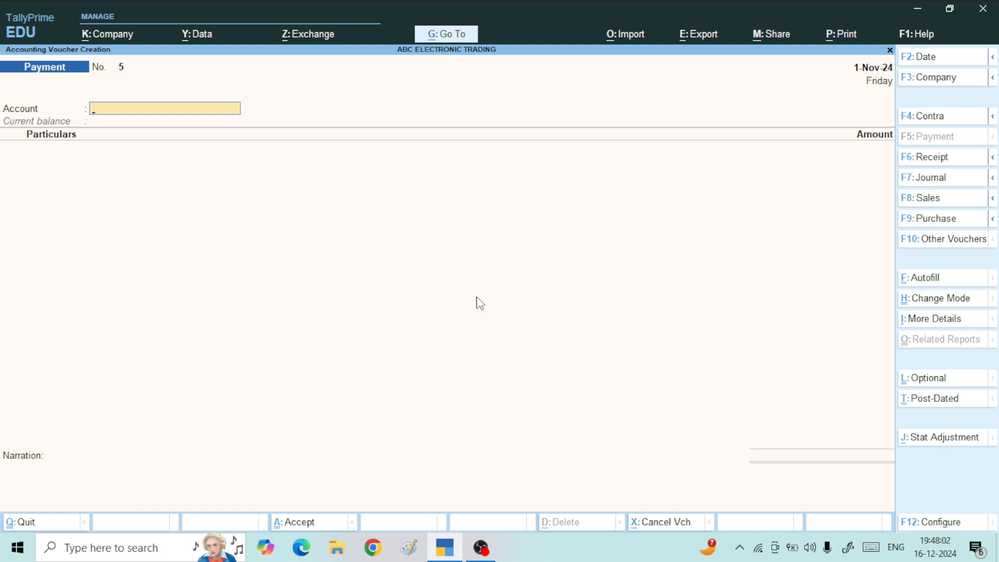
type("Hd")
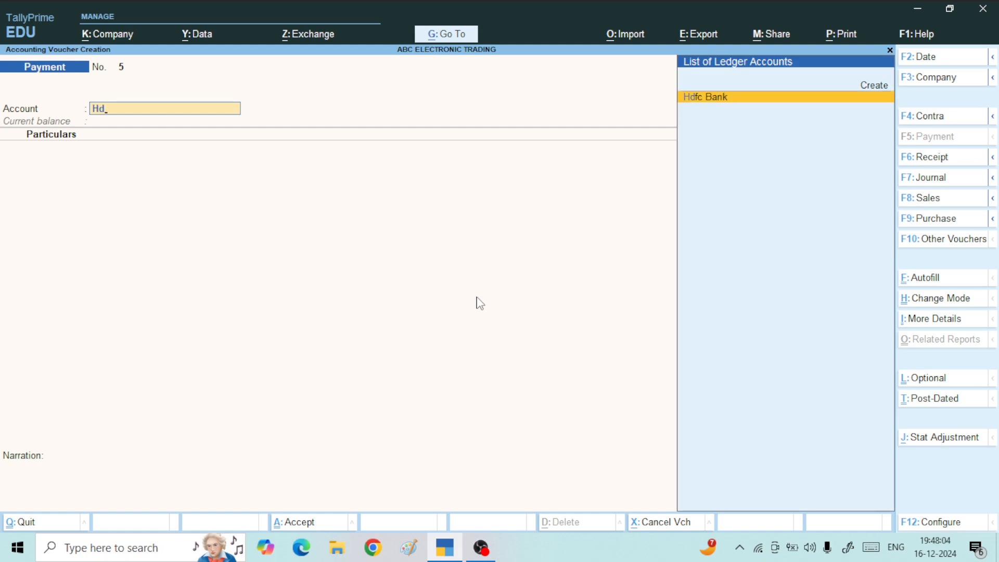
key("Return")
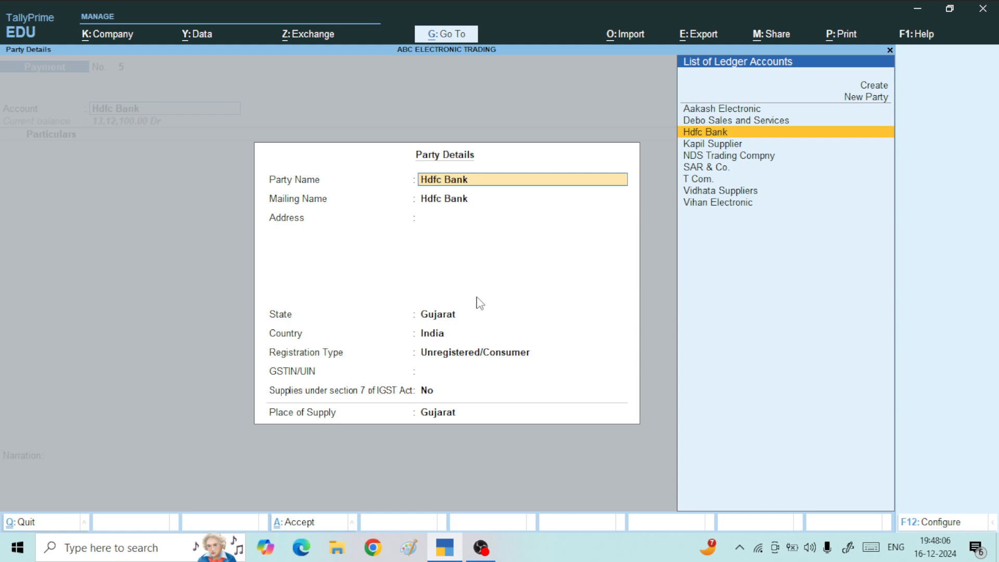
key("ctrl")
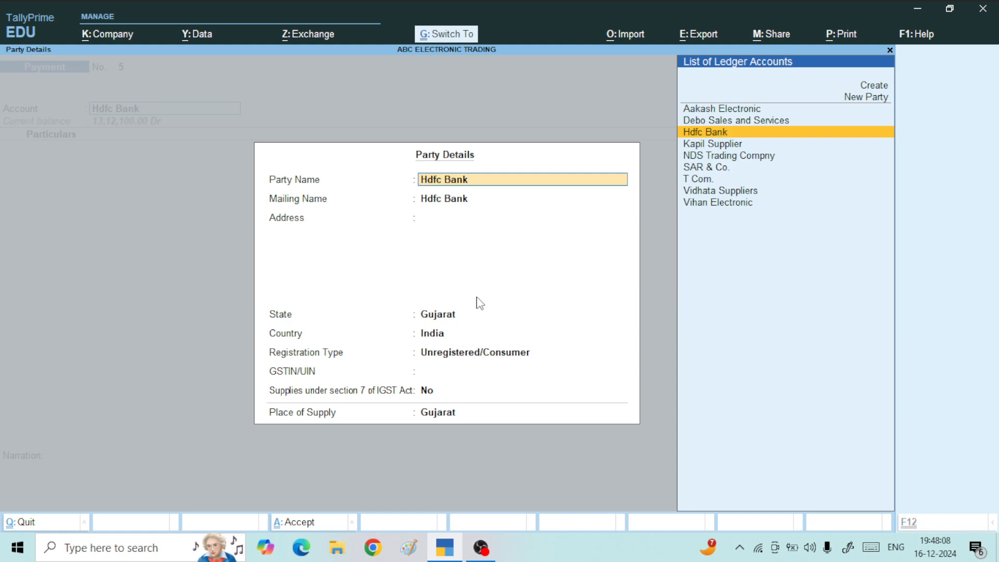
key("ctrl+a")
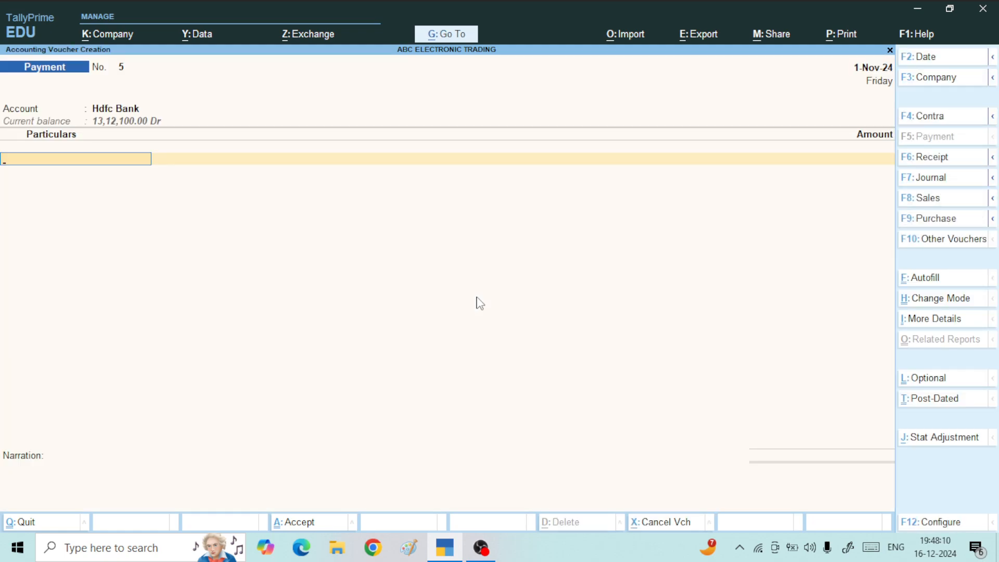
Enter Aakash Electronic as the paid party with an amount of 1,00,000
type("Ak")
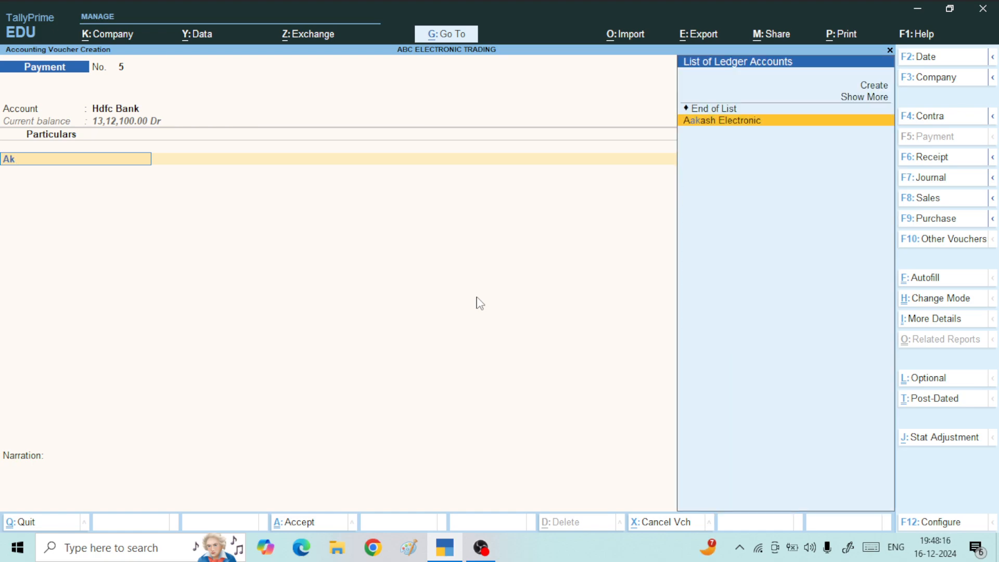
key("Return")
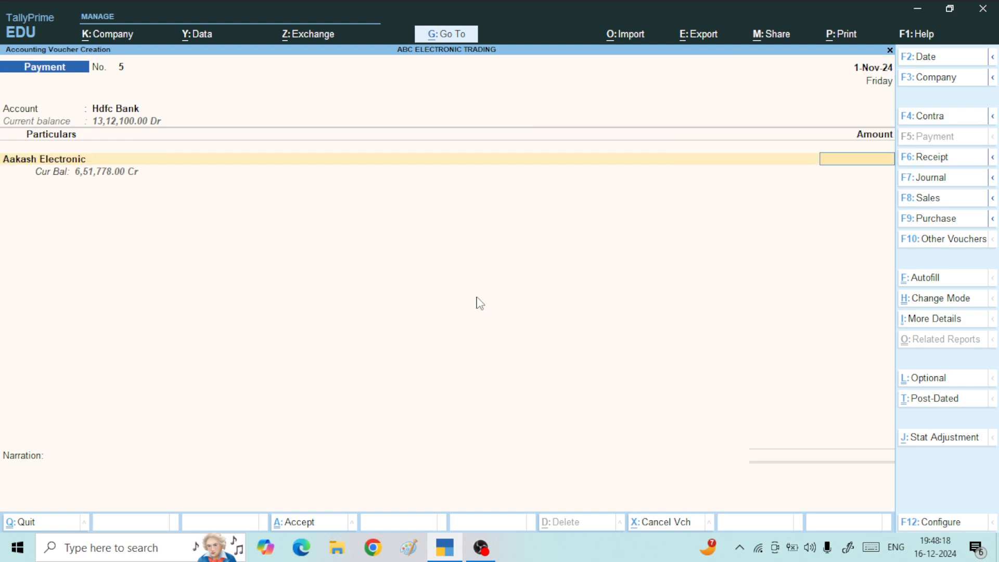
type("100000")
key("Return")
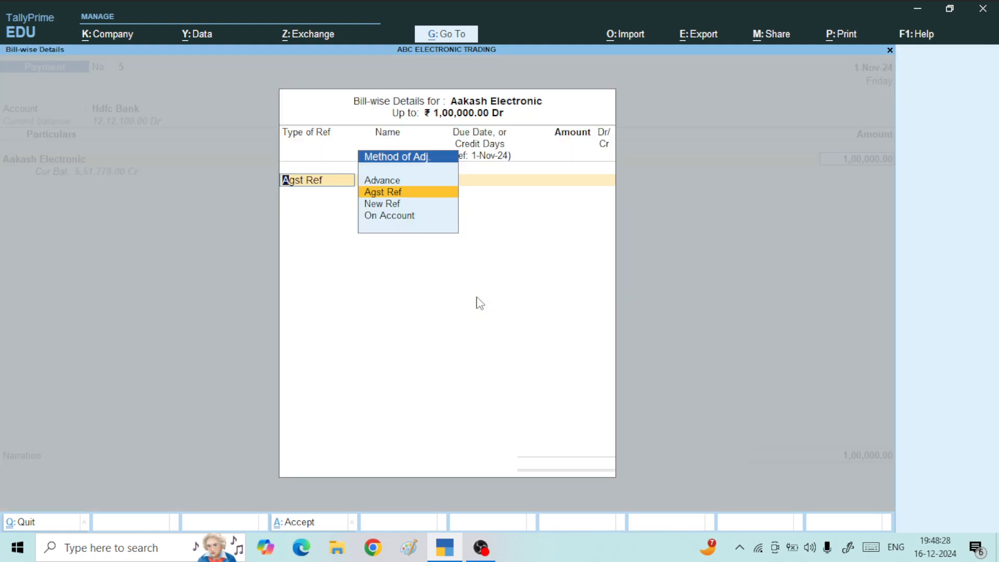
Allocate the payment as Agst Ref to Aakash Electronic's pending bill 119 dated 1-Oct-24
key("Return")
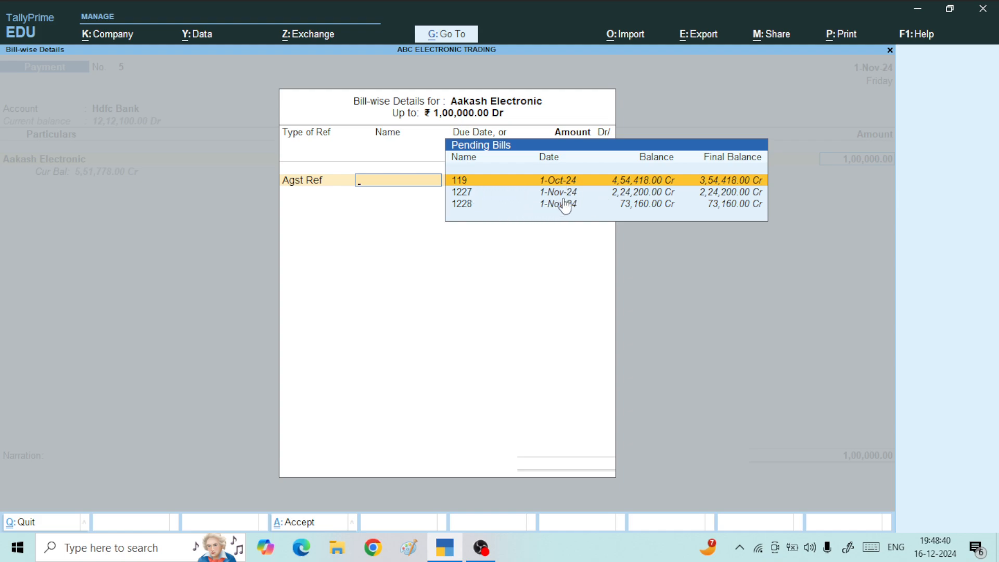
key("Down")
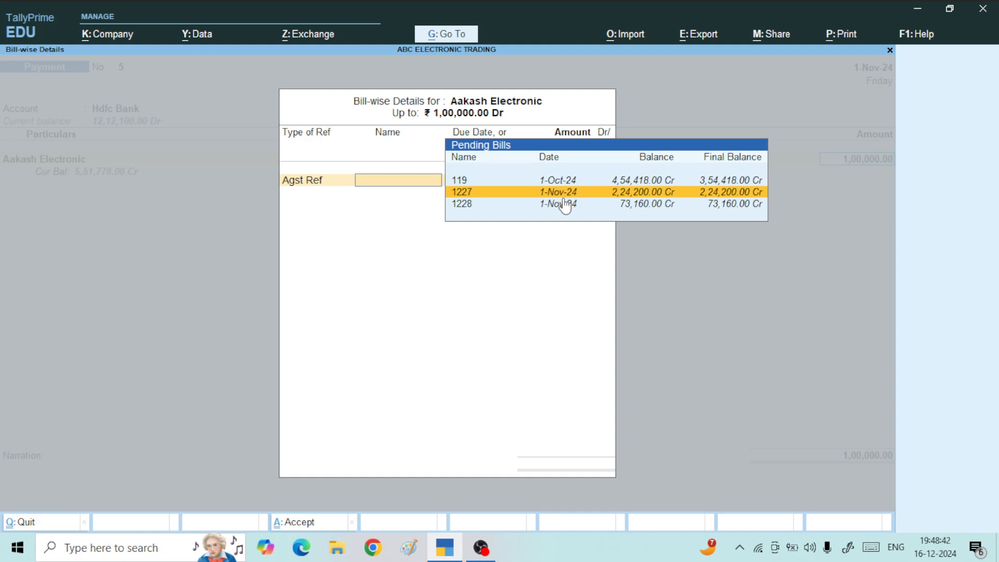
key("Down")
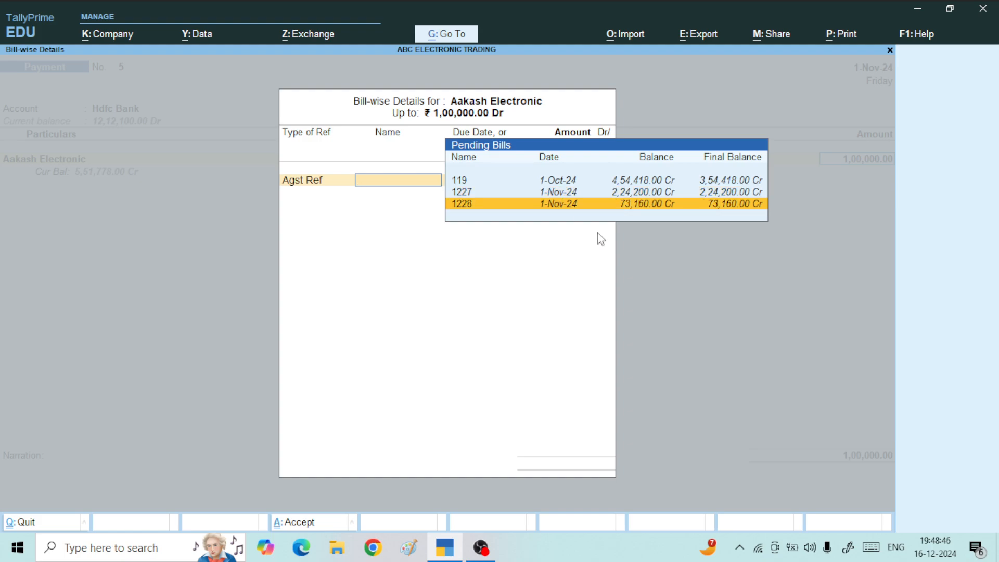
key("Up")
key("Up")
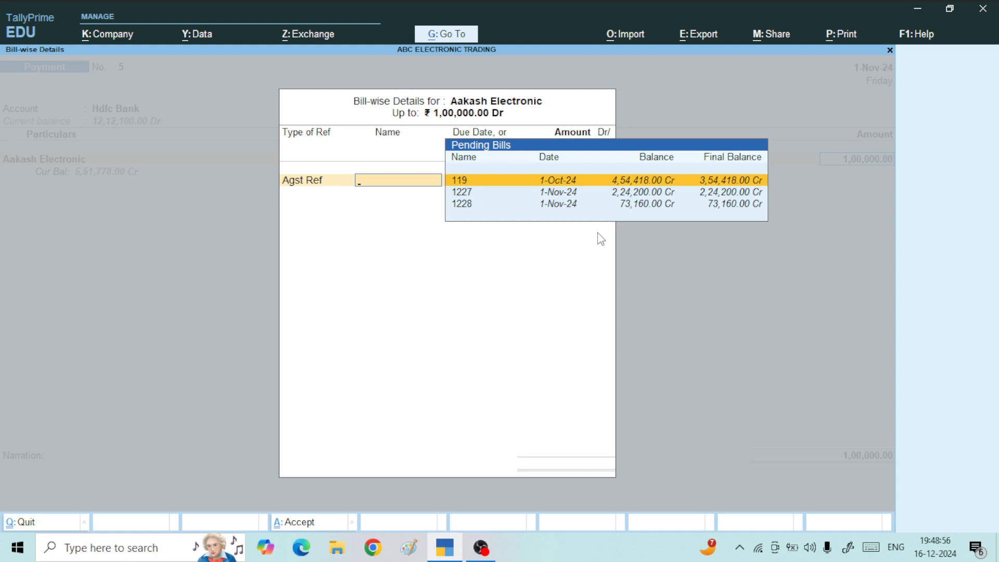
key("Return")
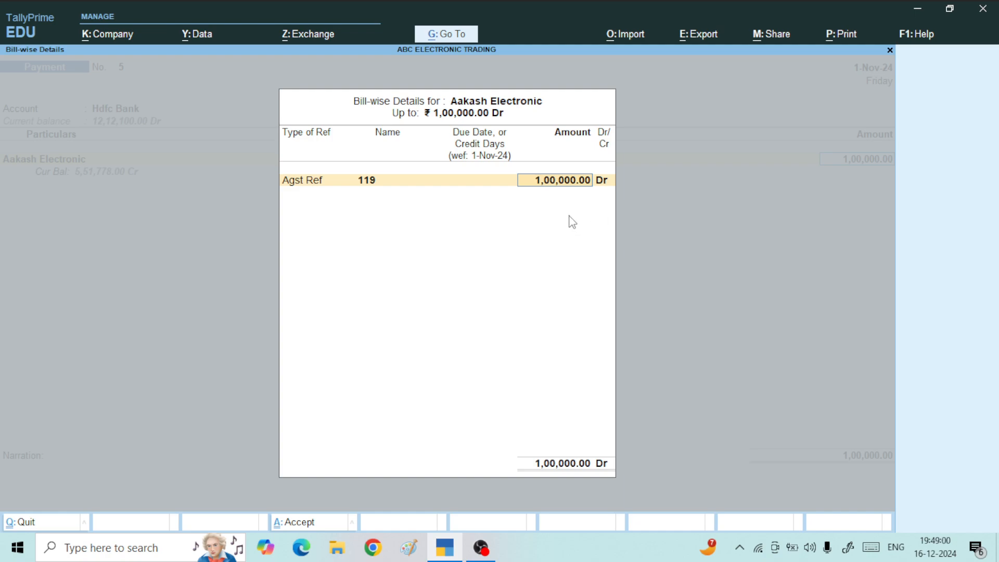
Accept the 1,00,000 Dr bill allocation for Aakash Electronic and save the payment voucher
key("Return")
key("Return")
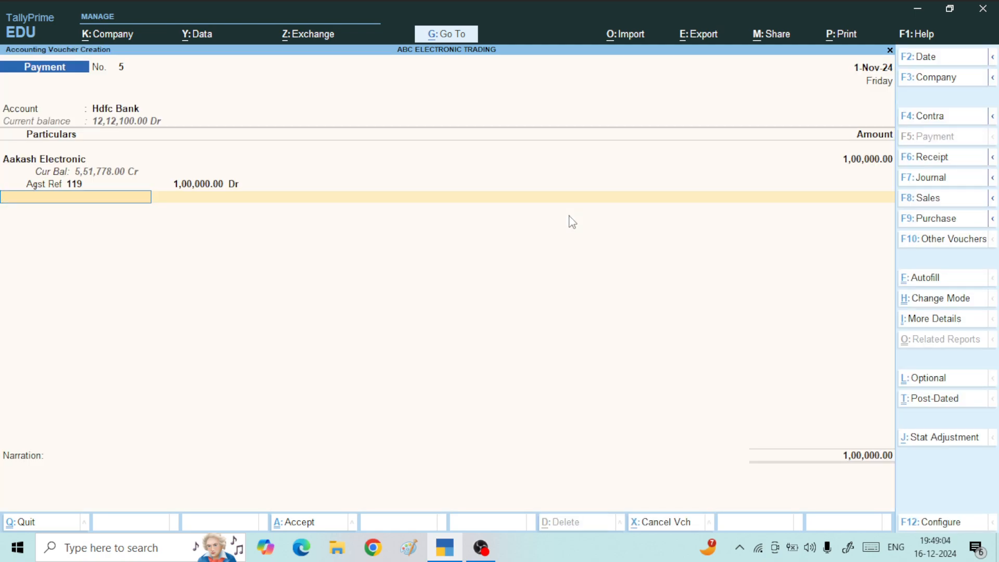
key("ctrl+a")
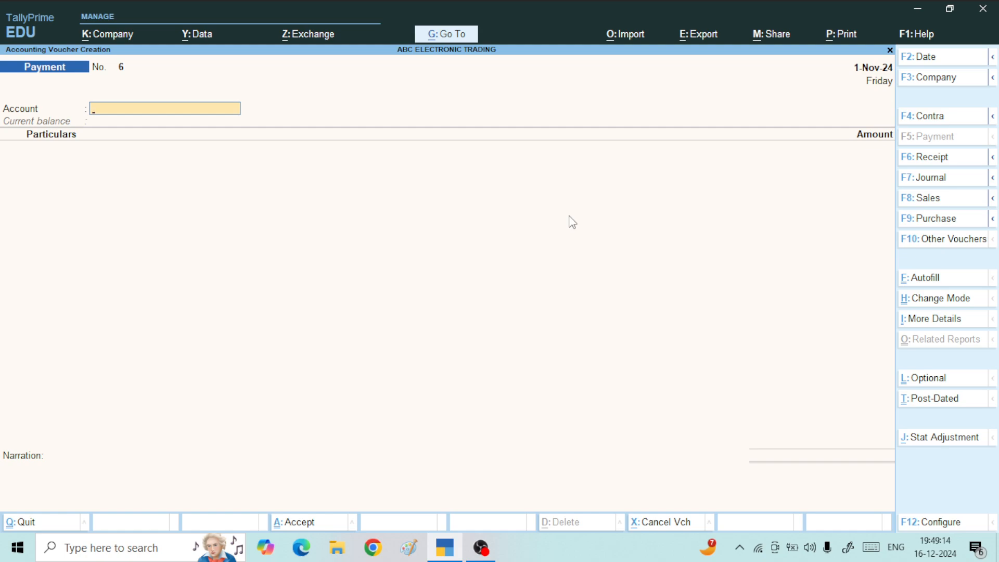
Enter a second payment from Hdfc Bank to Aakash Electronic for 2,50,000, accepting the default party details
type("hdfc")
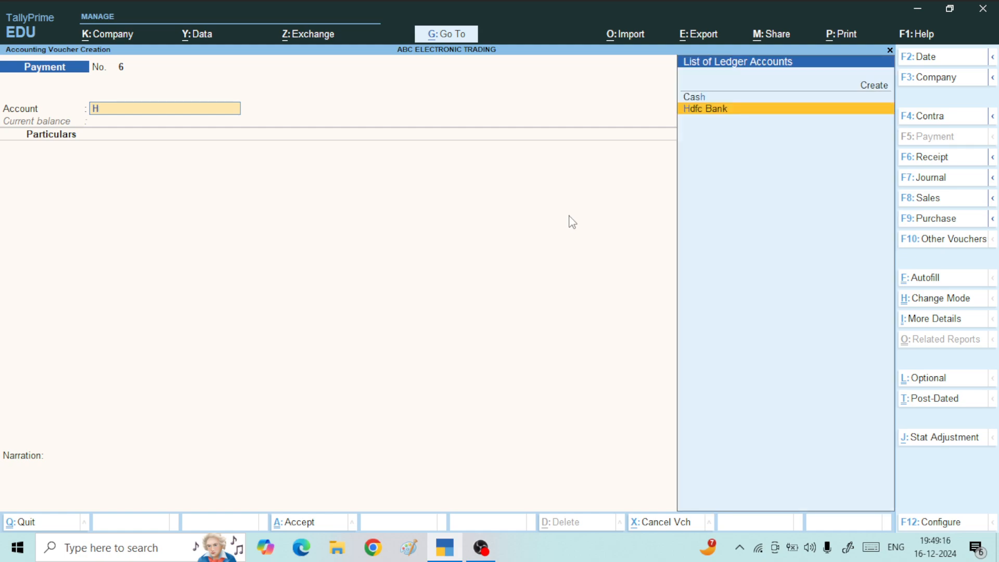
key("Return")
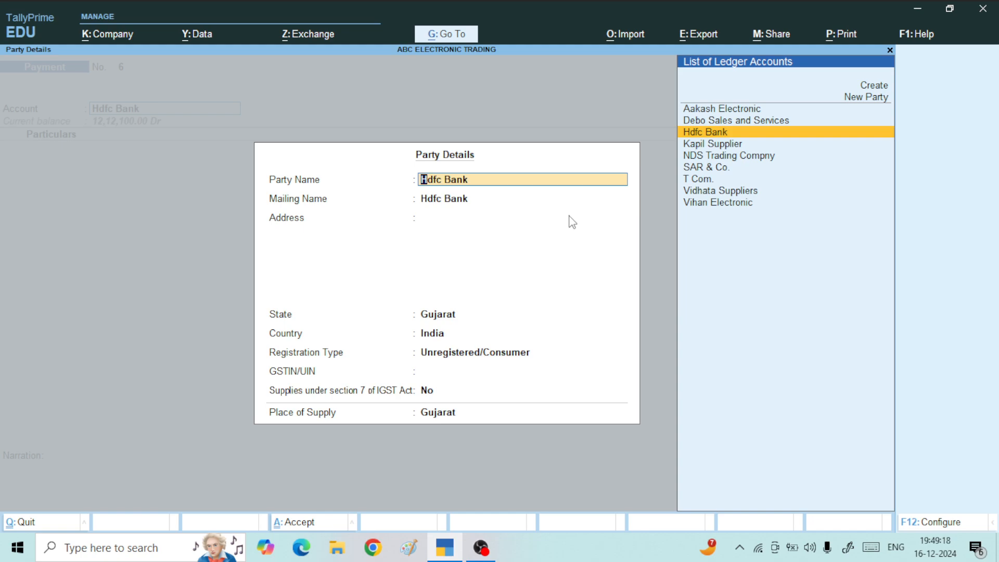
key("ctrl+a")
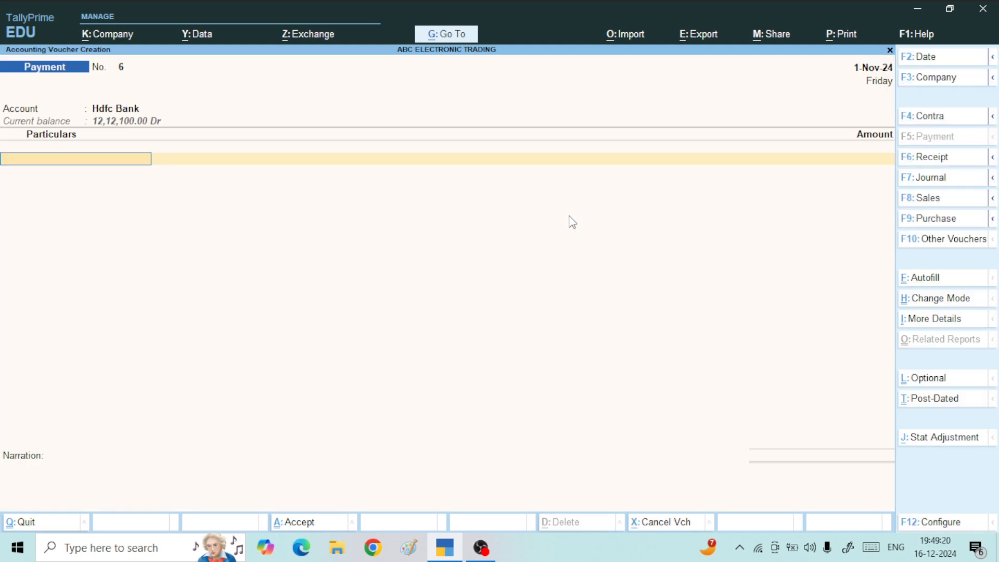
type("Aa")
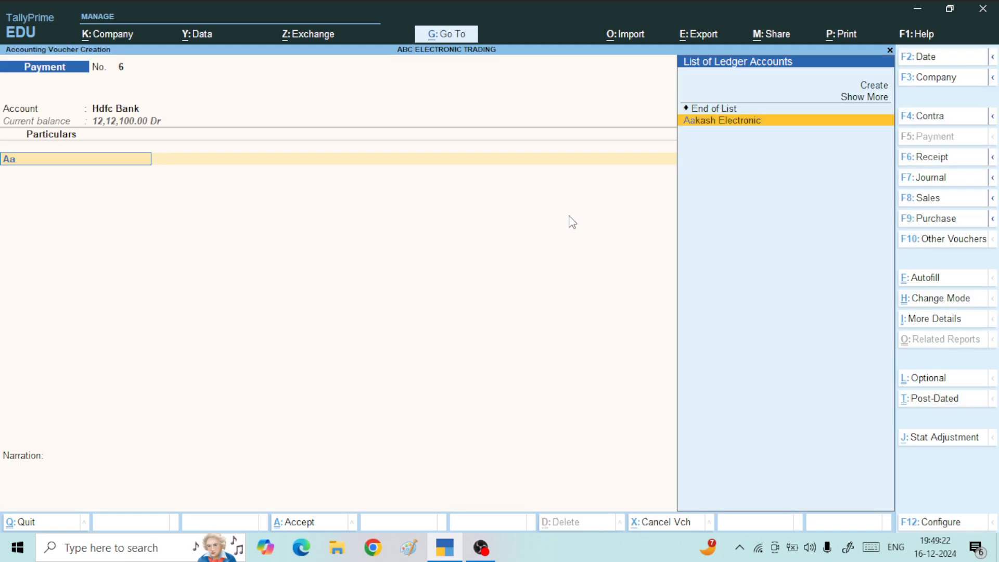
key("Return")
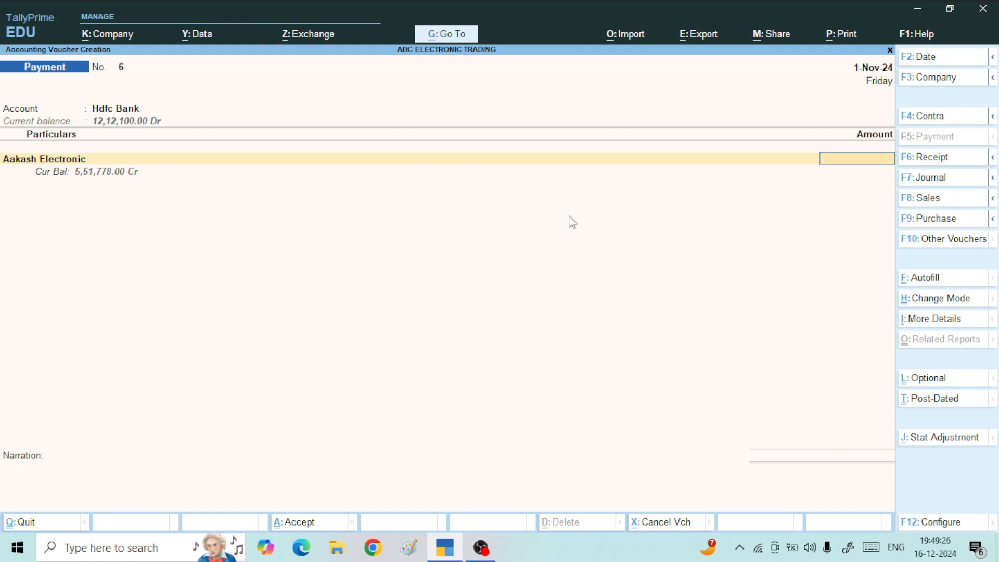
type("250000")
key("Return")
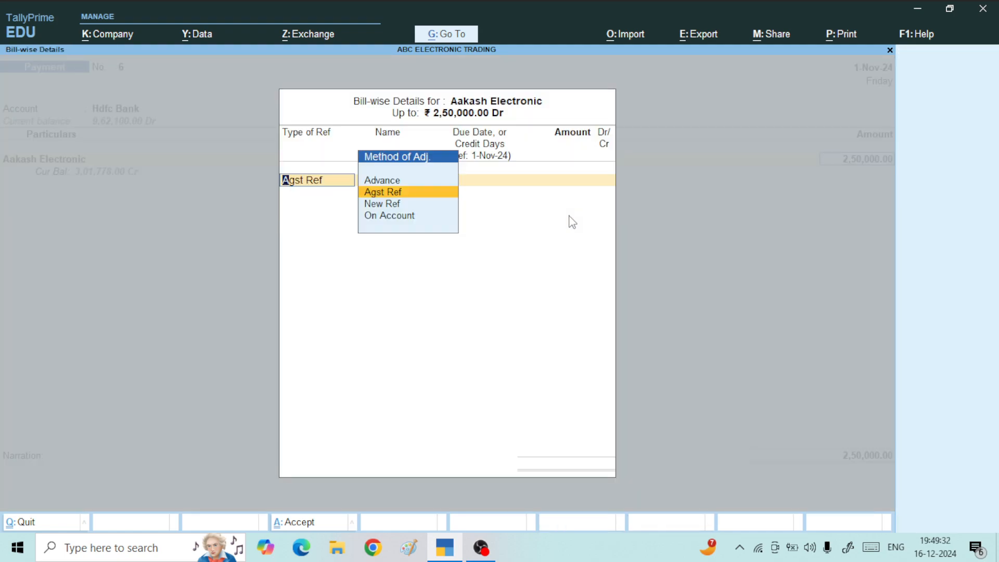
Allocate the full 2,50,000 as Agst Ref to pending bill 119 and save the payment voucher
key("Return")
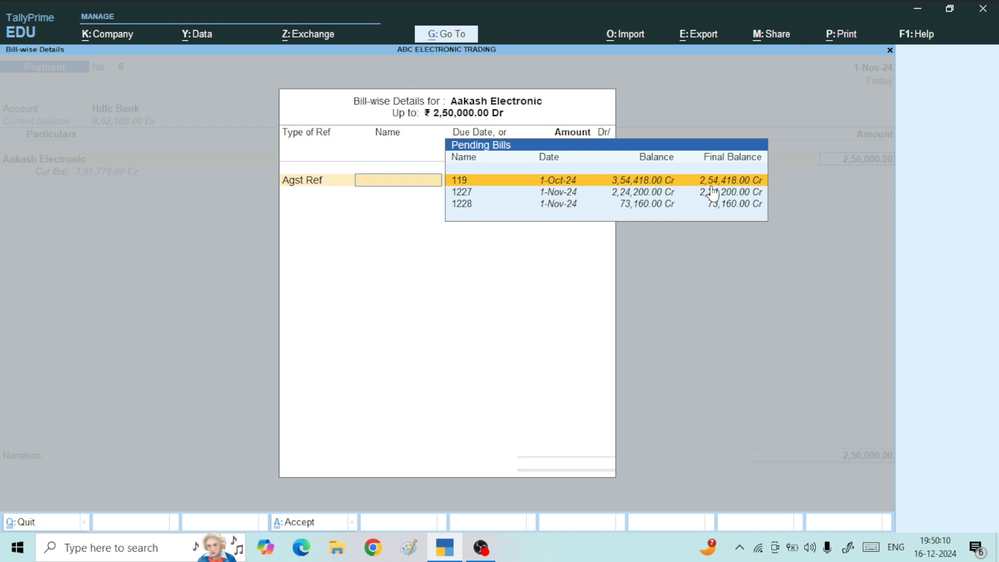
key("Return")
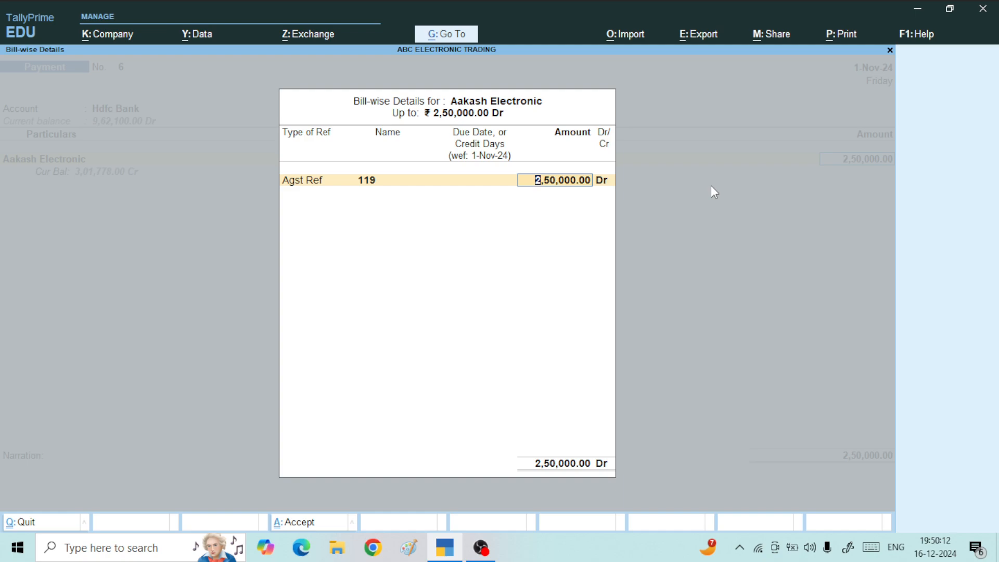
key("Return")
key("Return")
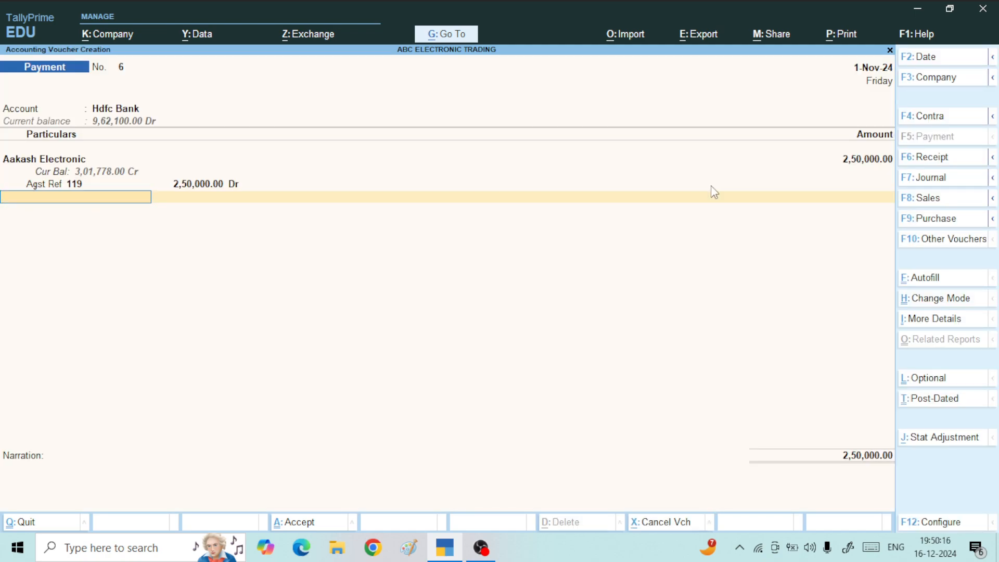
key("ctrl+a")
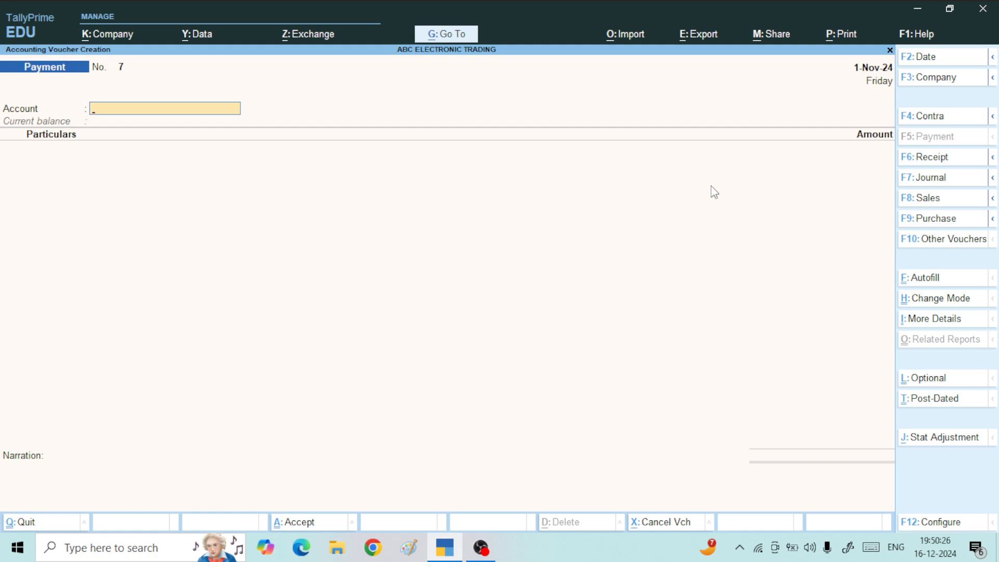
Leave voucher entry and display the ledger account of Aakash Electronic from the account books
key("Escape")
key("Return")
key("Escape")
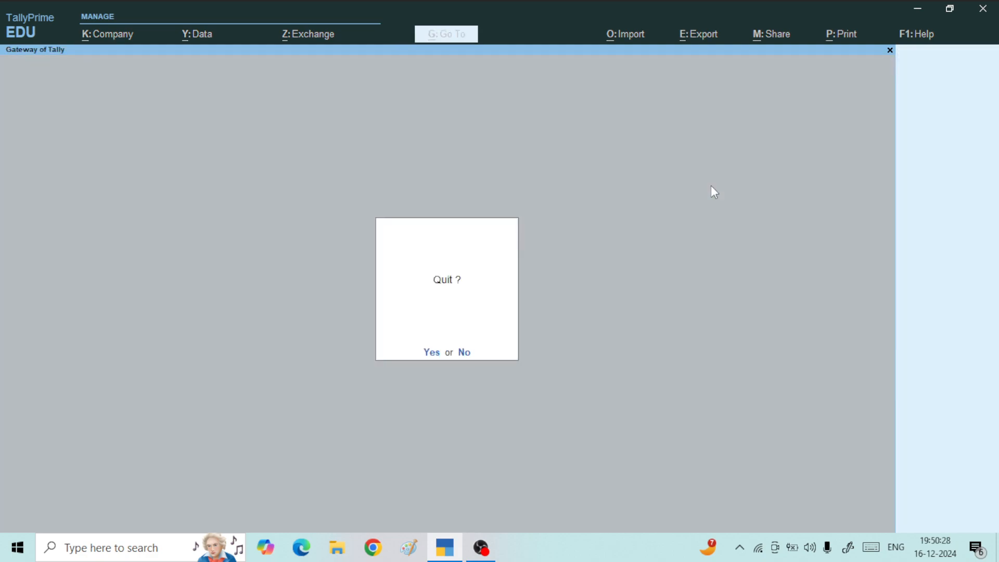
key("Escape")
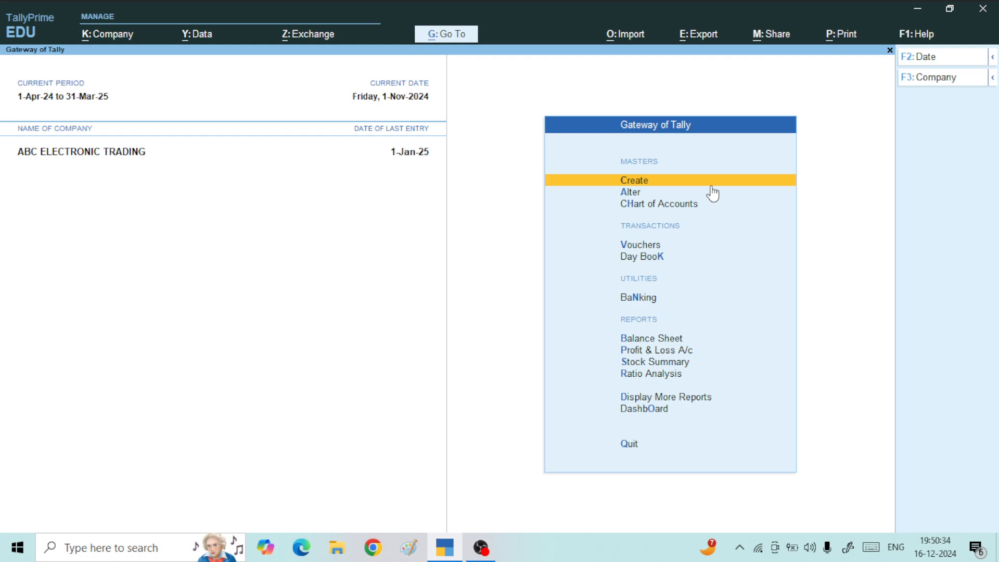
key("d")
key("a")
key("l")
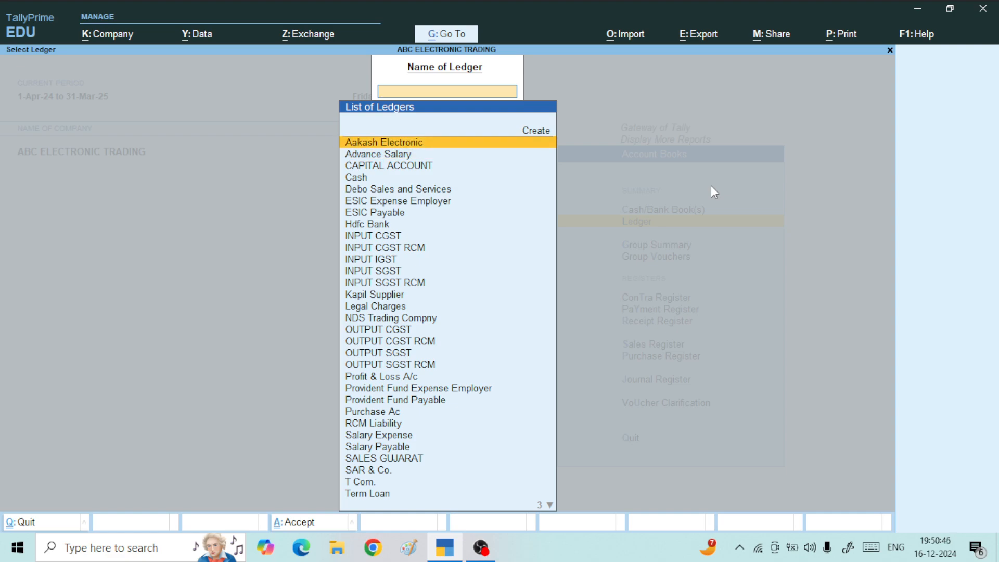
key("Return")
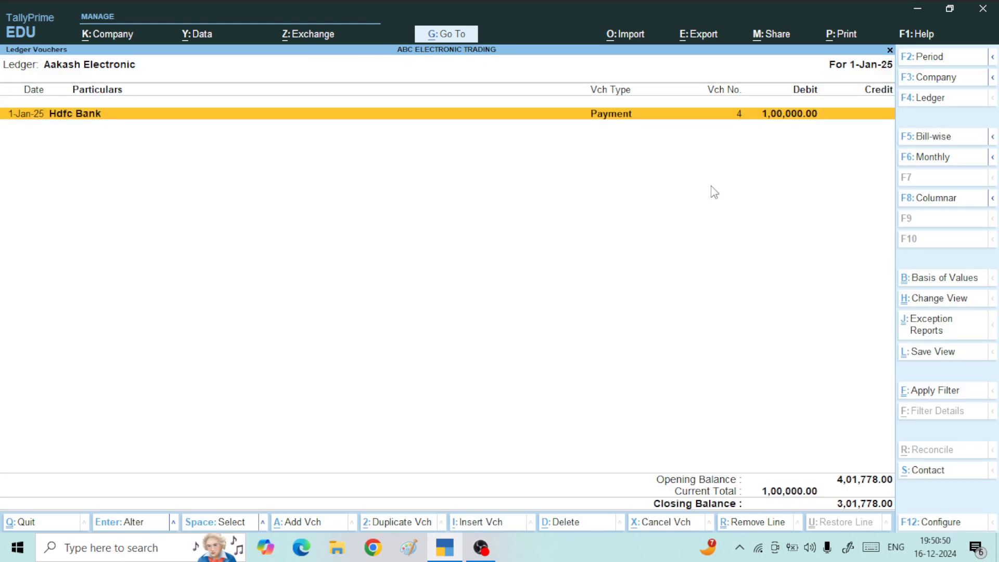
Change the Aakash Electronic ledger's period to run from 1-Apr-24 to 1-Jan-25
key("alt+F2")
key("BackSpace")
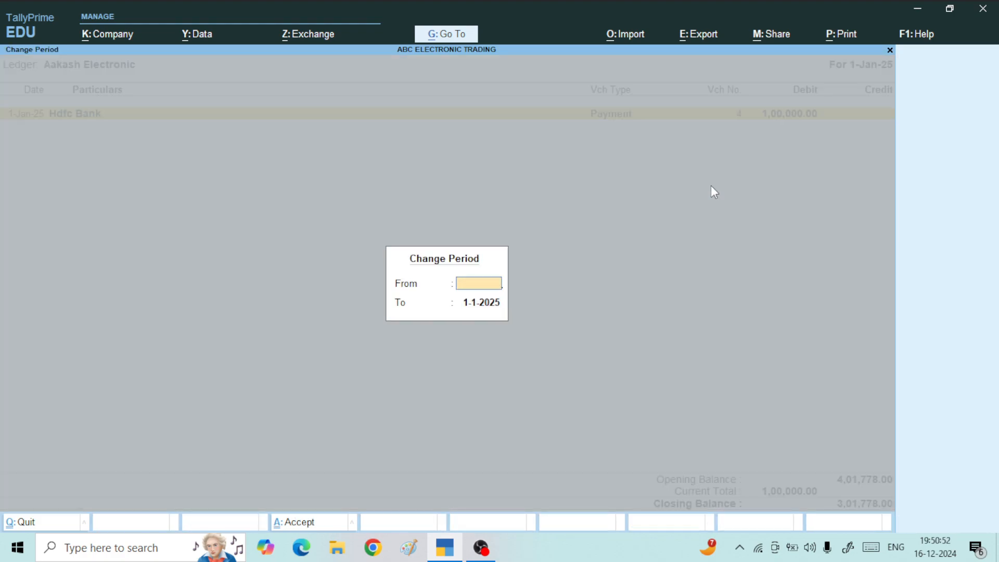
key("Return")
key("BackSpace")
key("Return")
Review Aakash Electronic's purchase vouchers 119, 1227 and 1228 against the Hdfc Bank payments 5, 6 and 4
key("Down")
key("Down")
key("Down")
key("Down")
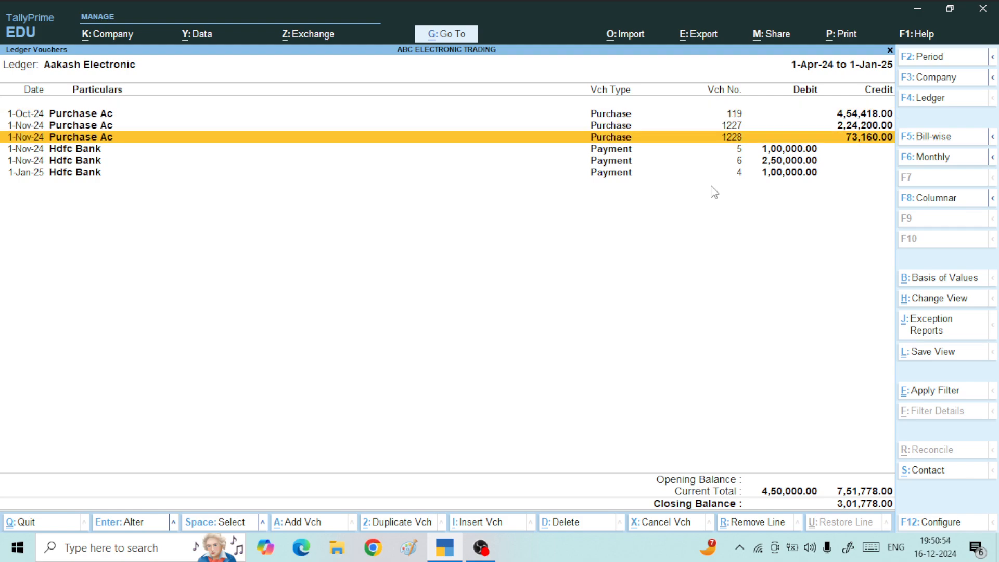
key("Up")
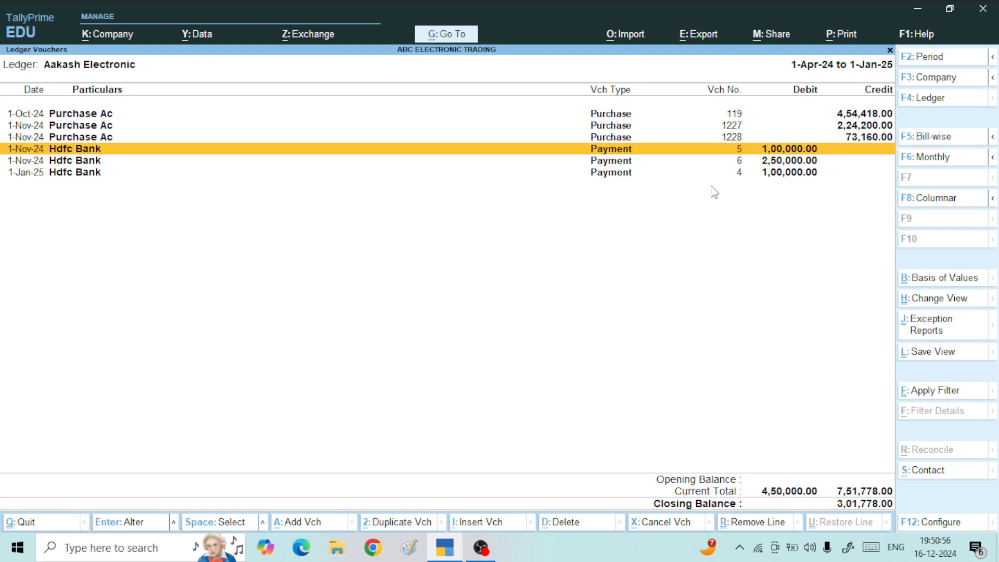
key("Up")
key("Up")
key("Up")
key("Down")
key("Down")
key("Down")
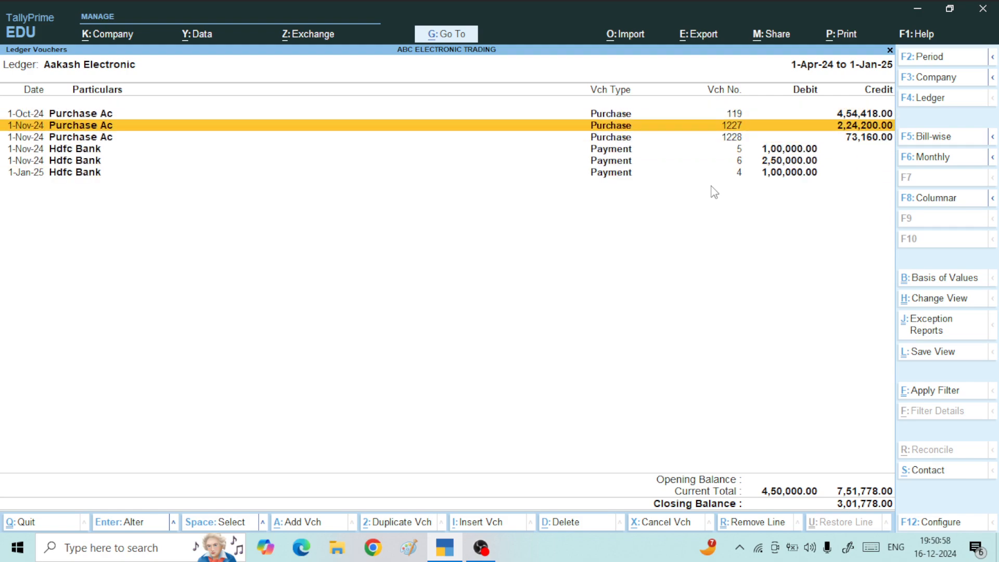
key("Down")
key("Up")
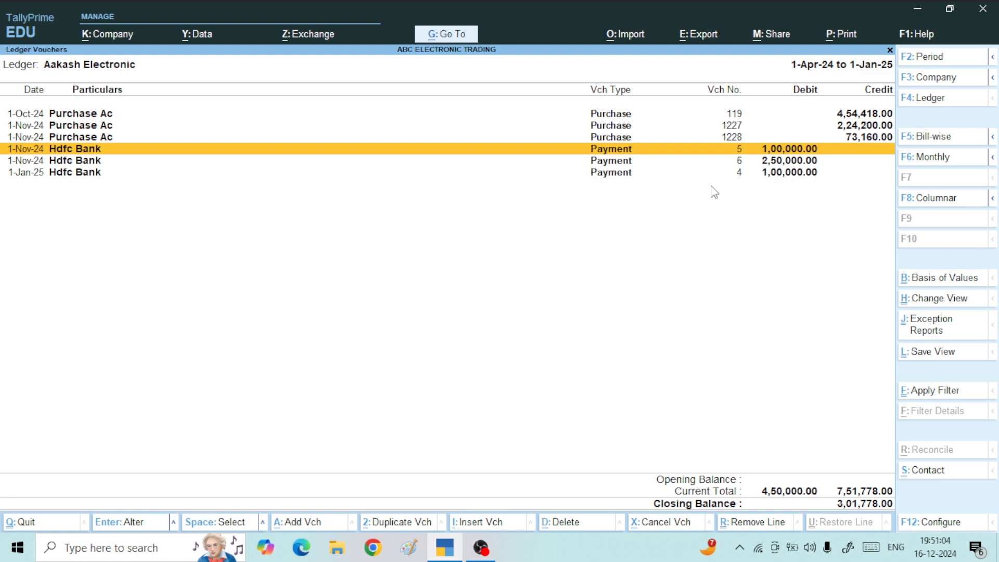
key("Down")
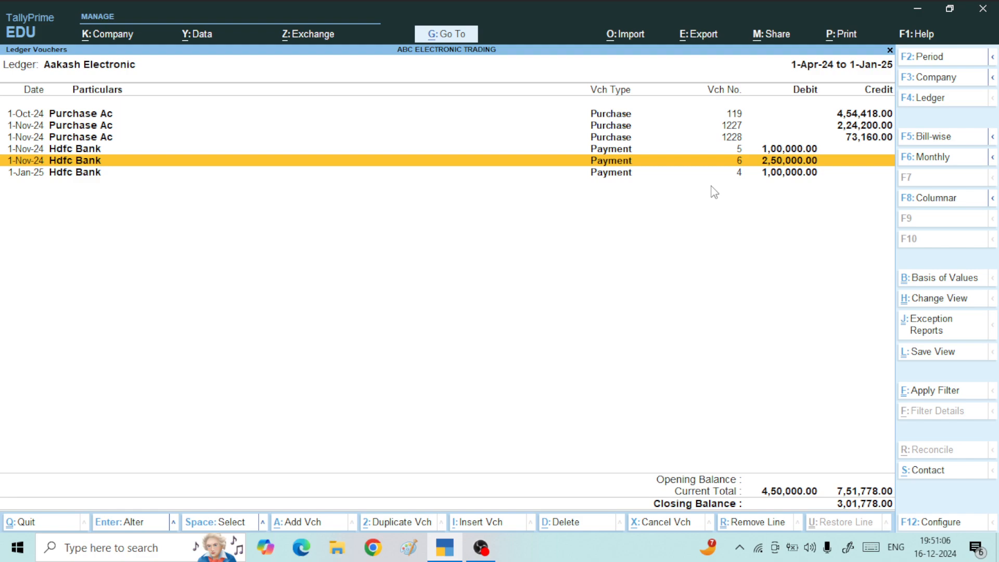
key("Down")
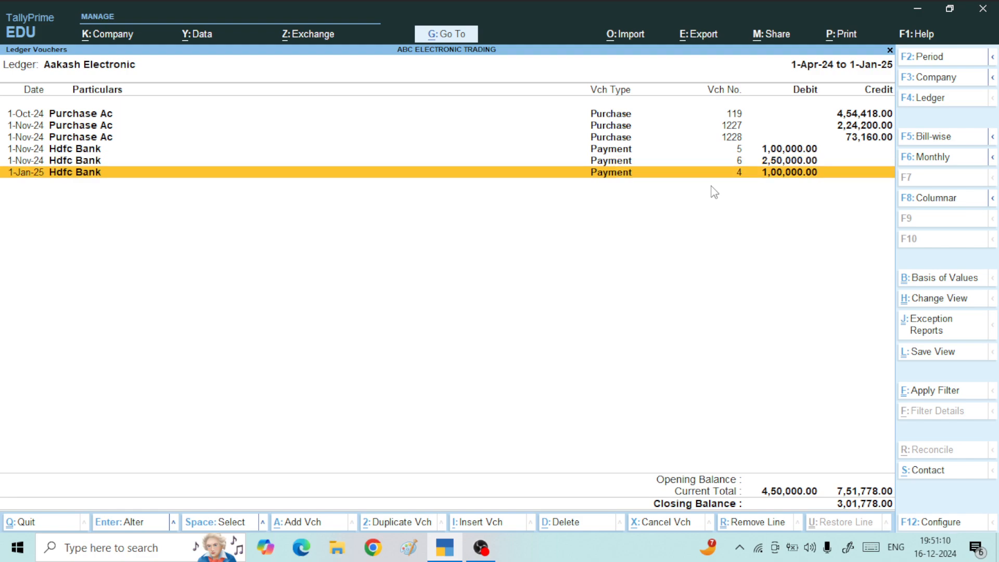
key("Up")
key("Up")
key("Up")
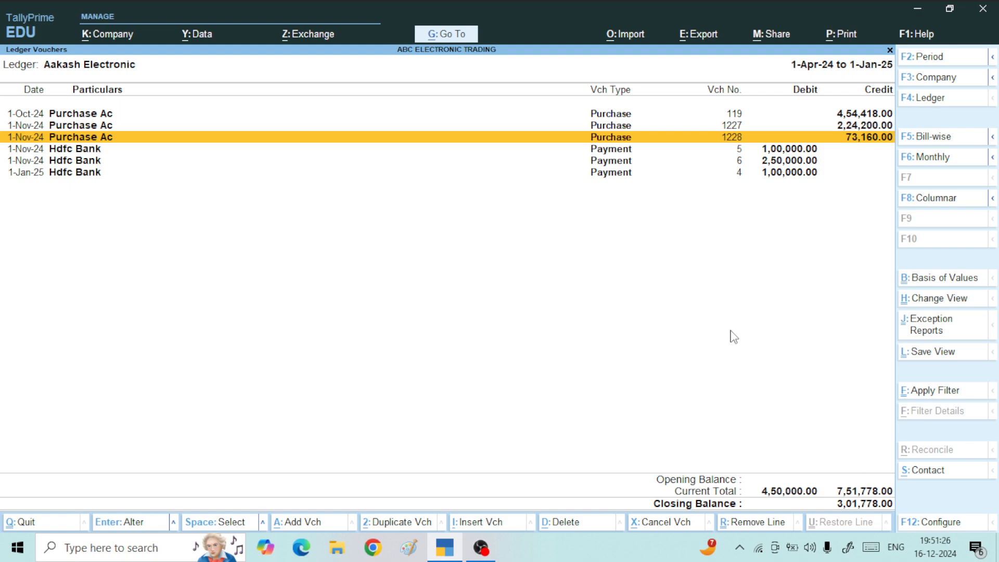
Show the ledger bill-wise and select the pending bills 119, 1227 and 1228 to total their pending amounts
key("F5")
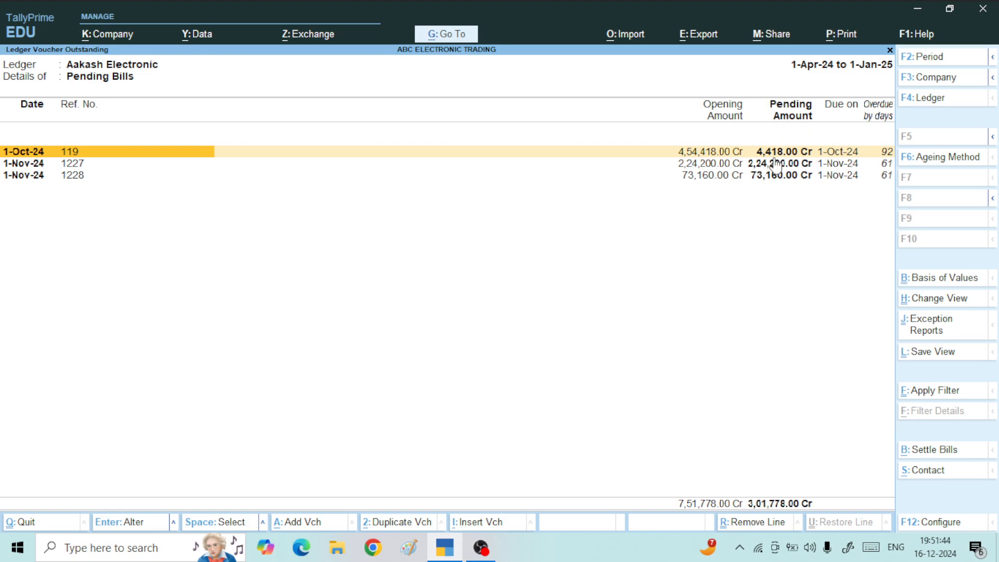
key("space")
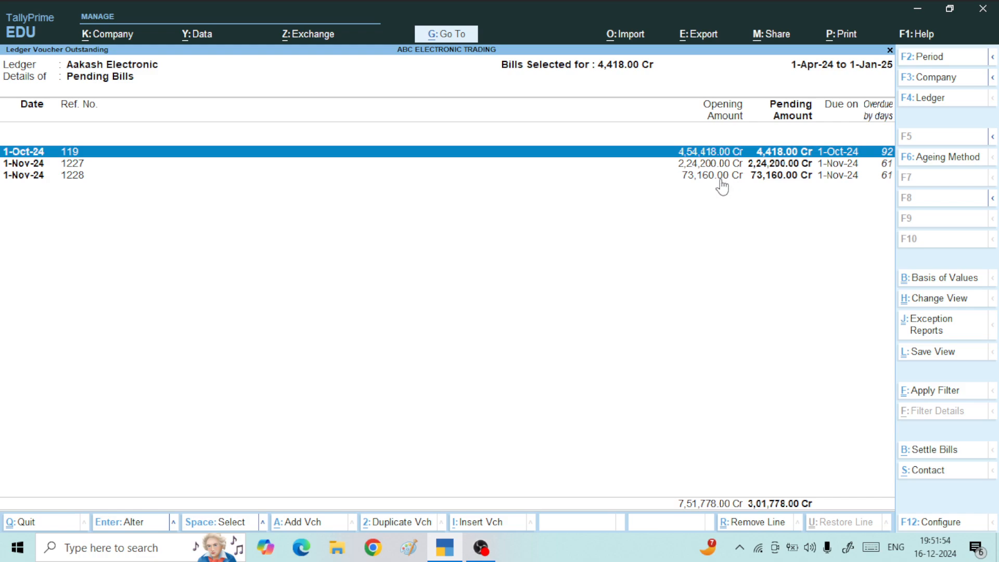
key("Down")
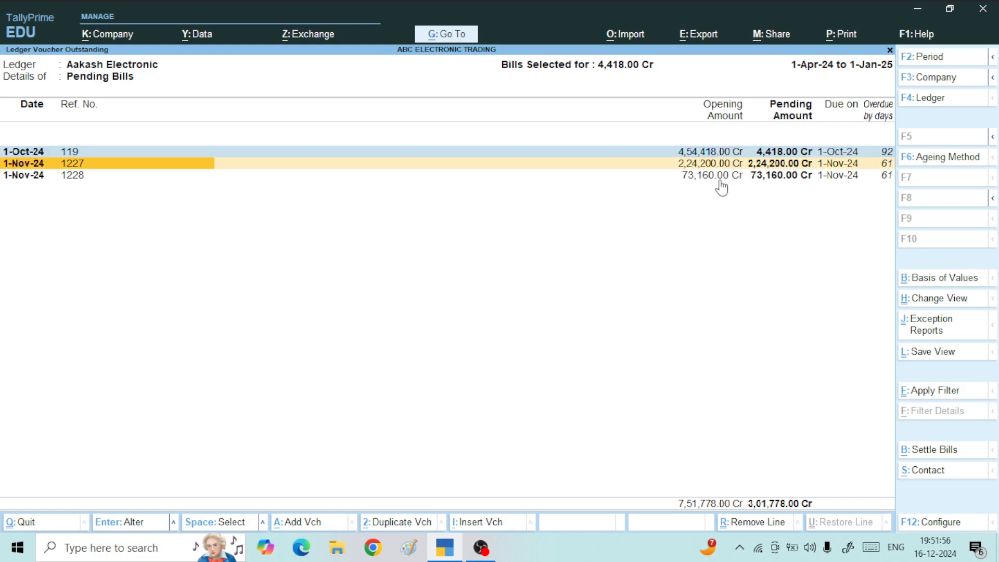
key("space")
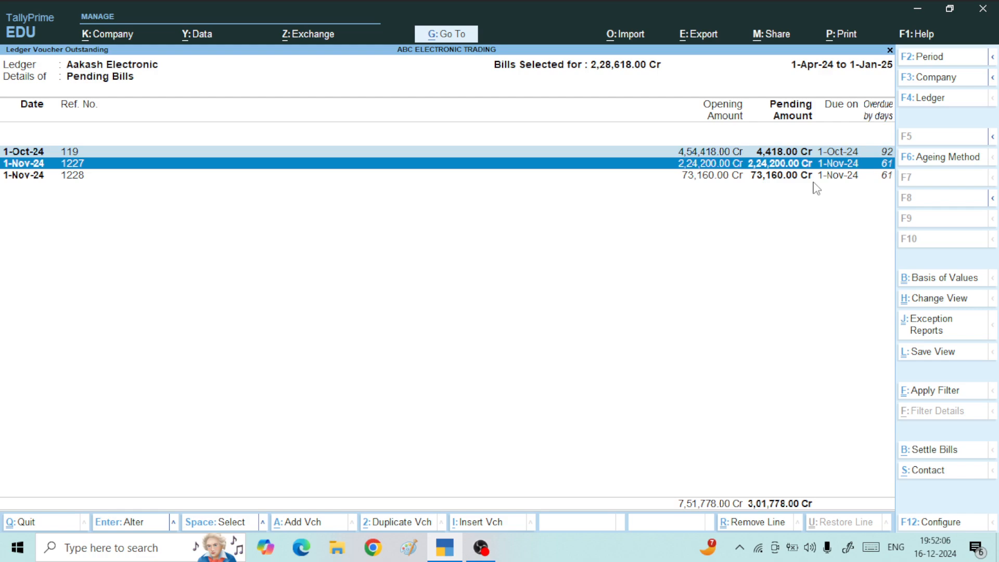
left_click(754, 176)
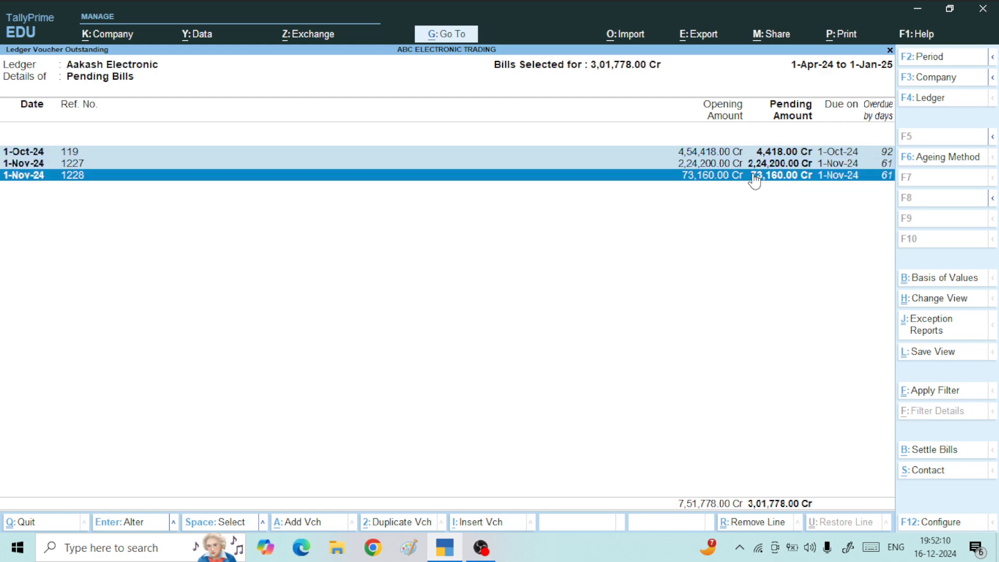
Clear the selection of the pending bills and return to Aakash Electronic's ledger vouchers
left_click(754, 176)
key("space")
key("ctrl+space")
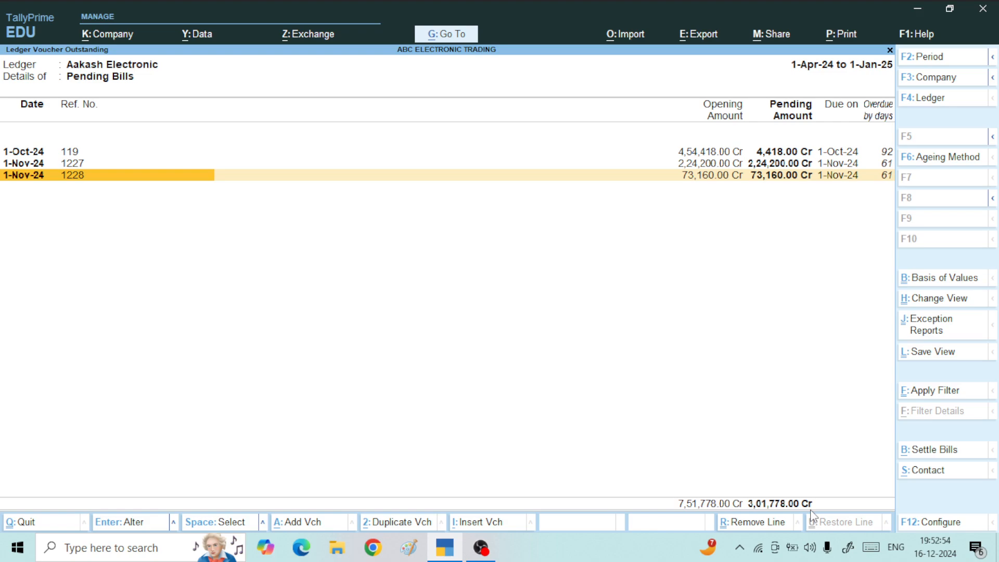
key("Escape")
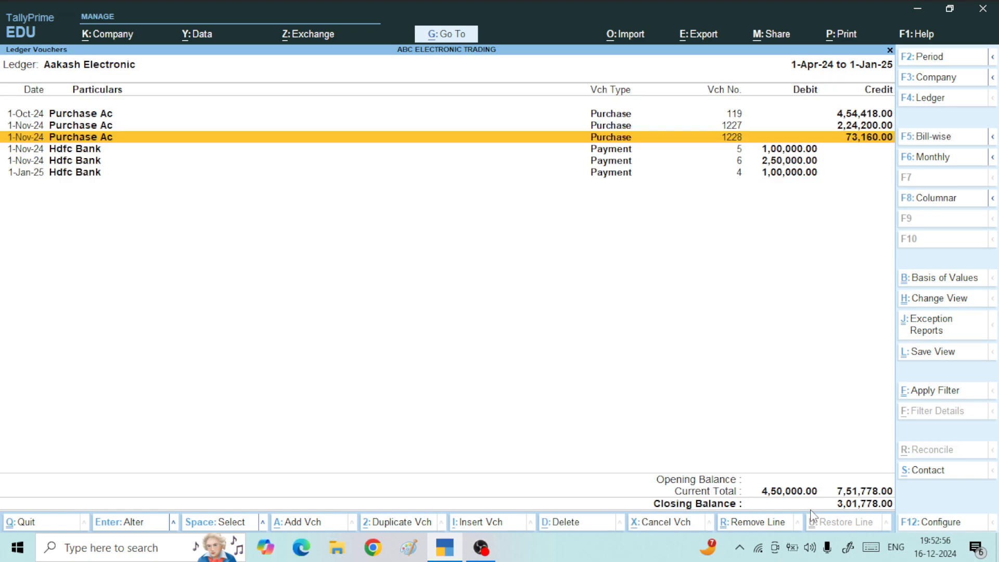
Open purchase voucher 1228 and, from its party account, open the Aakash Electronic ledger for alteration
key("Up")
key("Up")
key("Down")
key("Down")
key("Up")
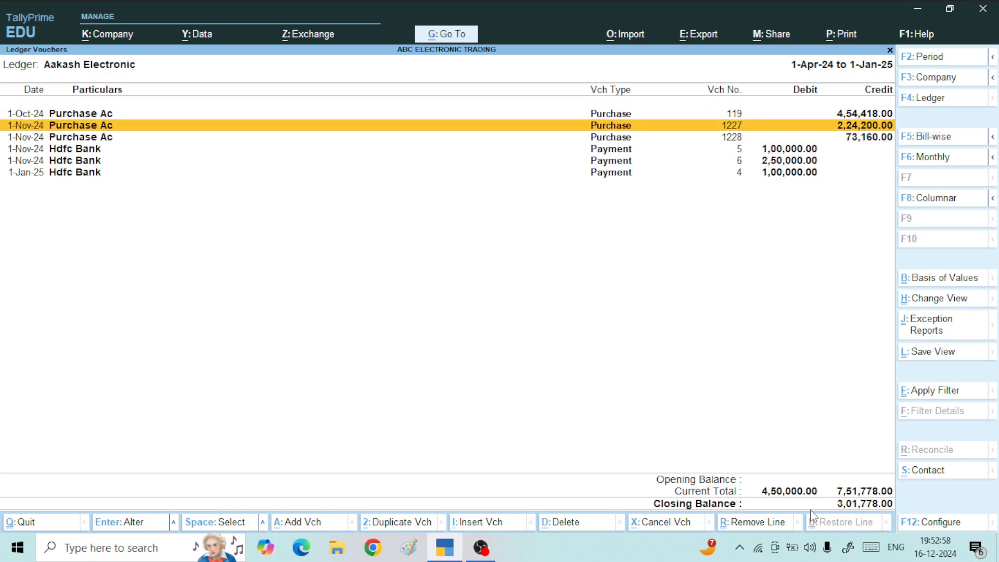
key("Down")
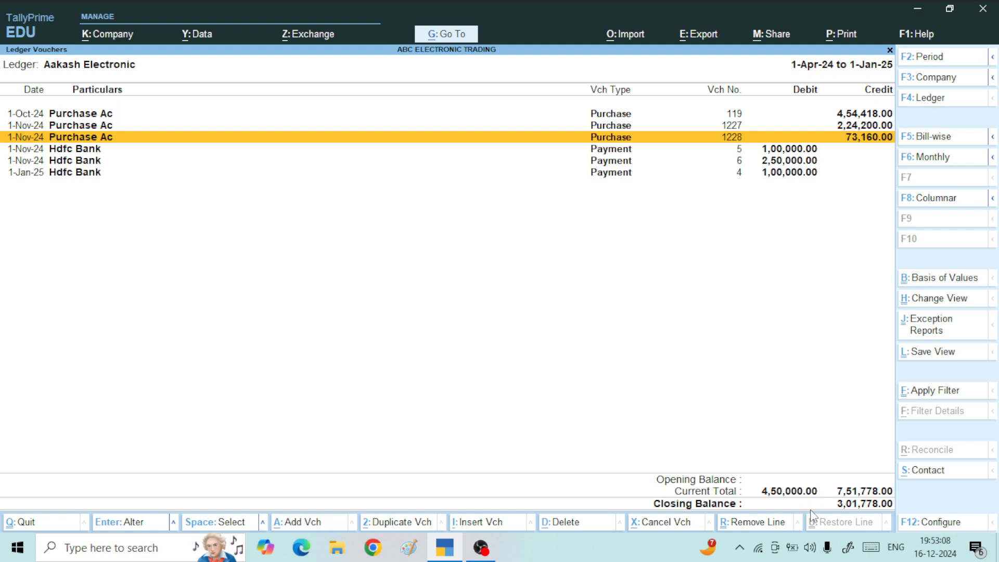
key("Return")
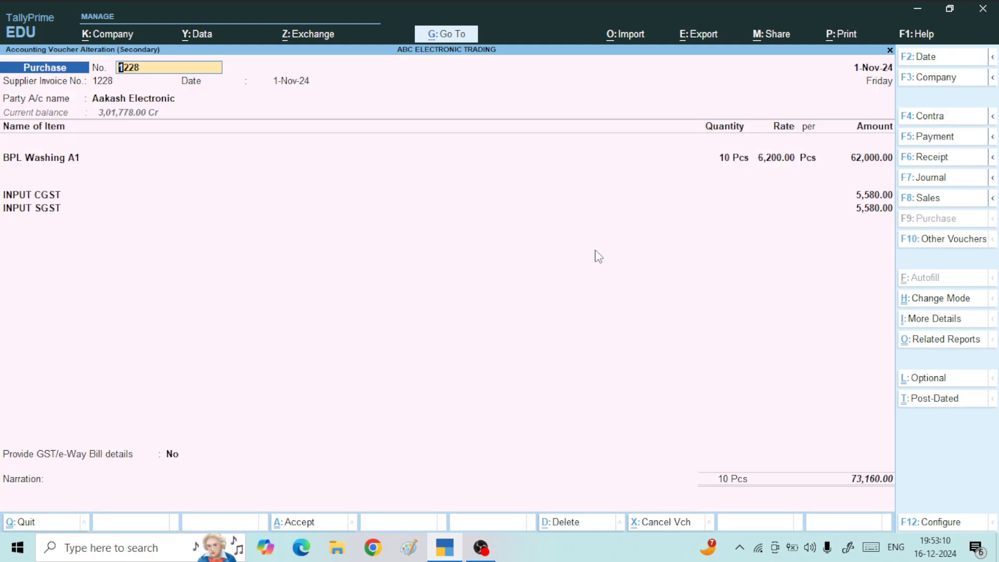
left_click(133, 97)
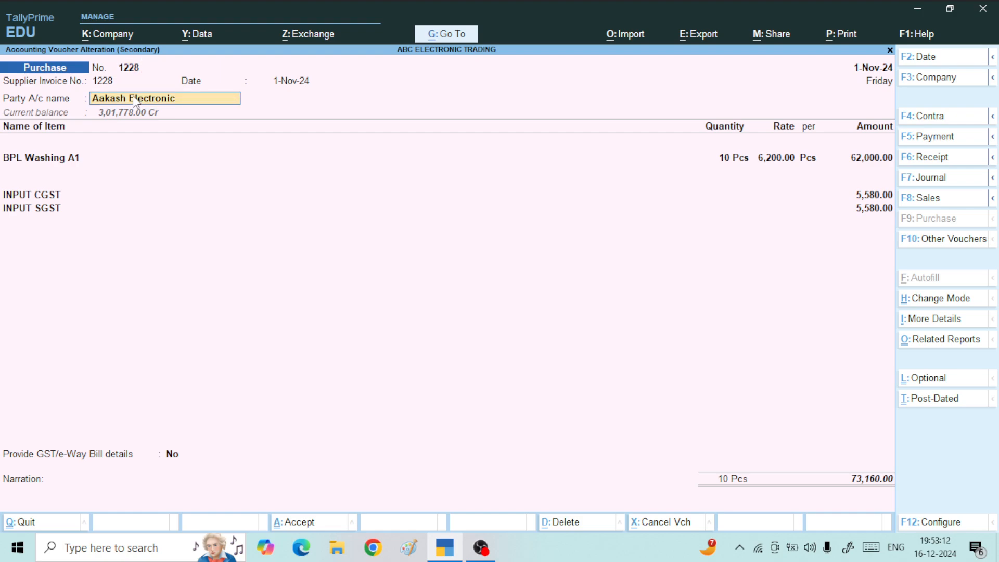
key("ctrl")
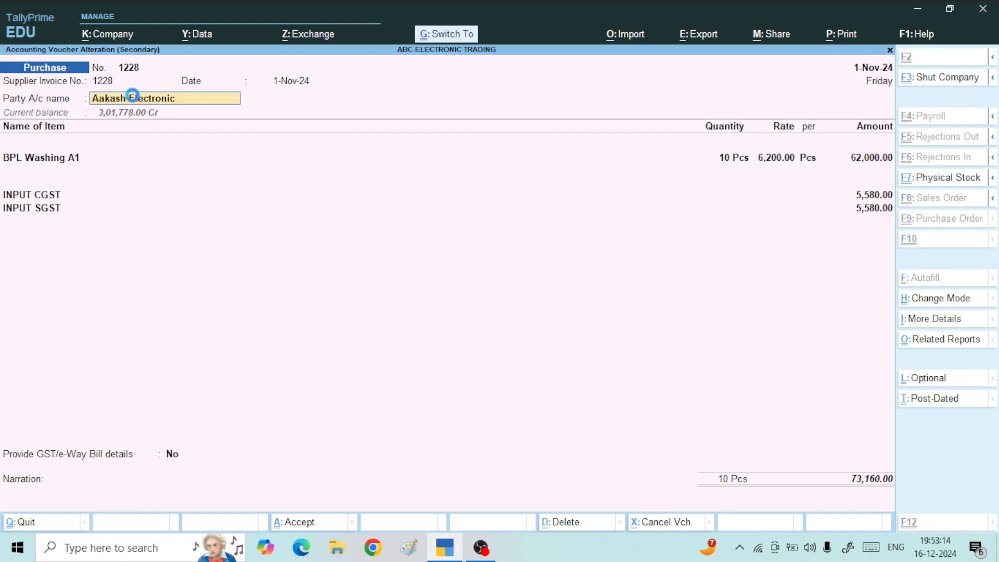
key("ctrl+Return")
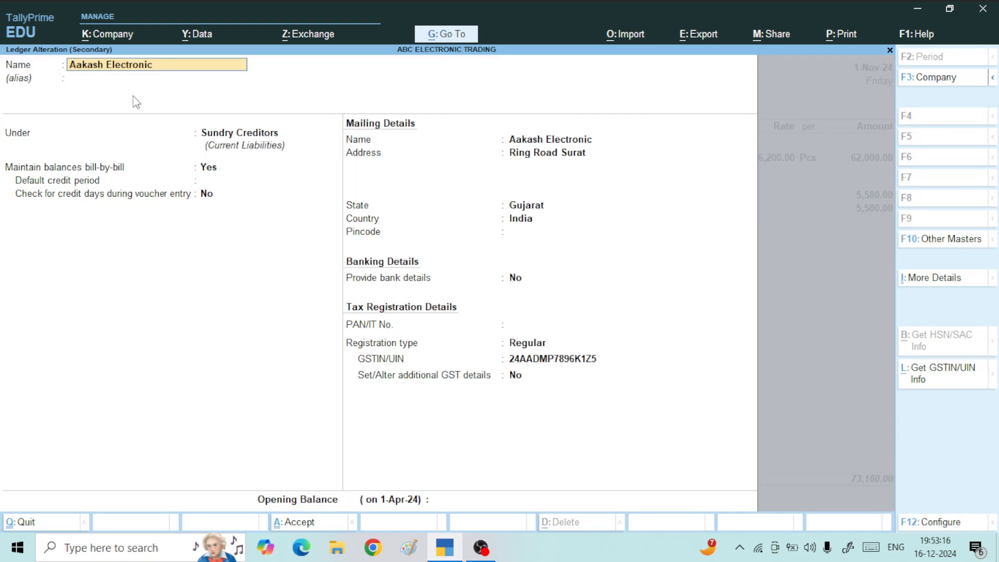